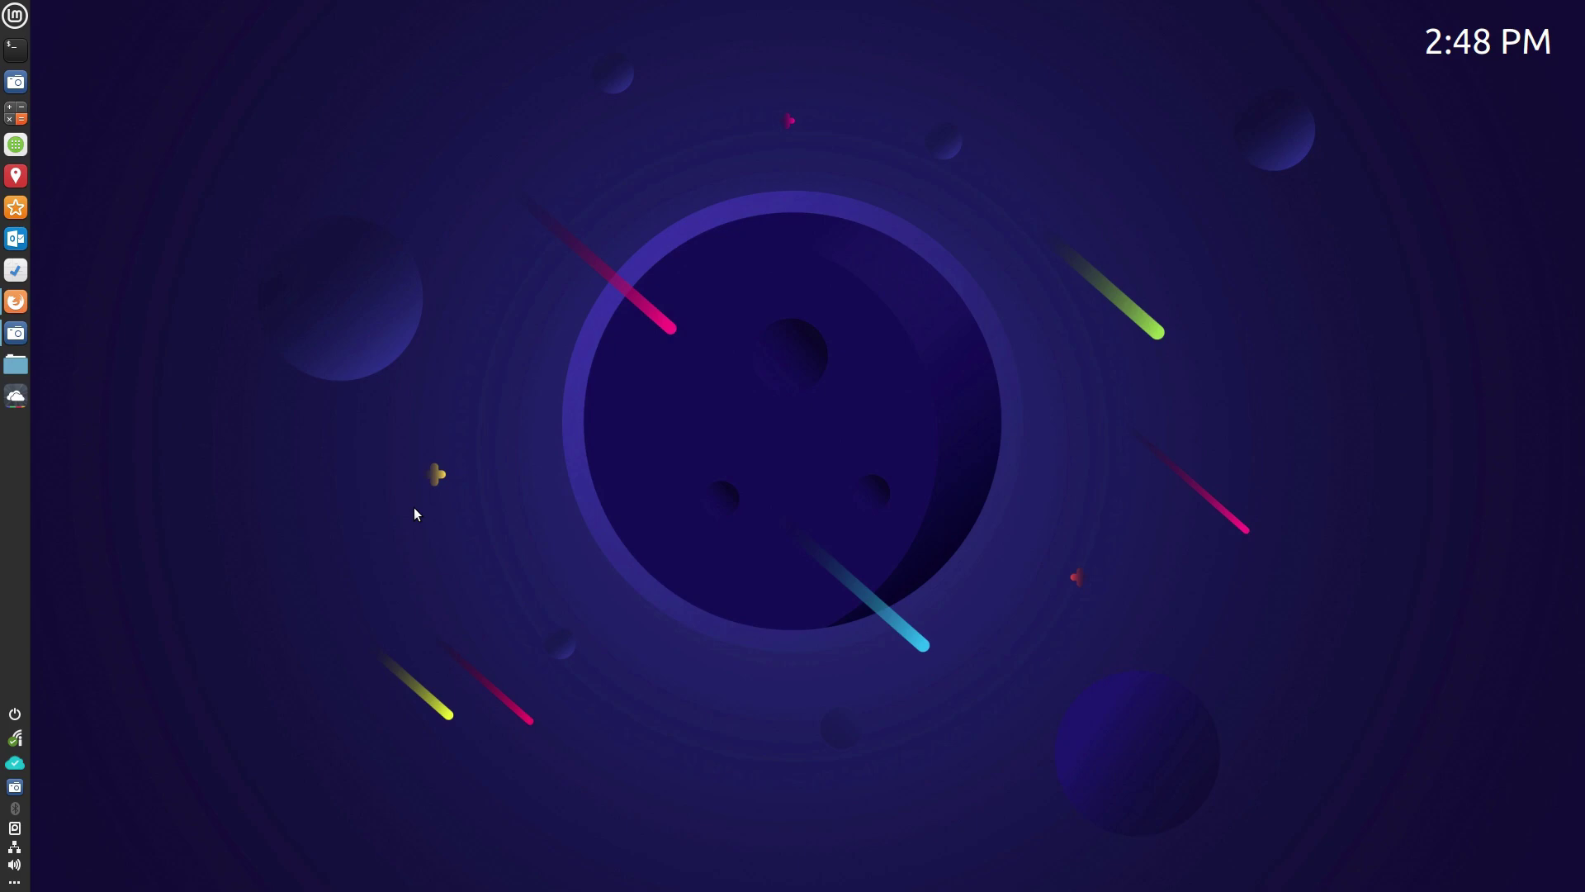
Bring Firefox's Linux Quest videos page back up and open the Web Apps manager
click(124, 355)
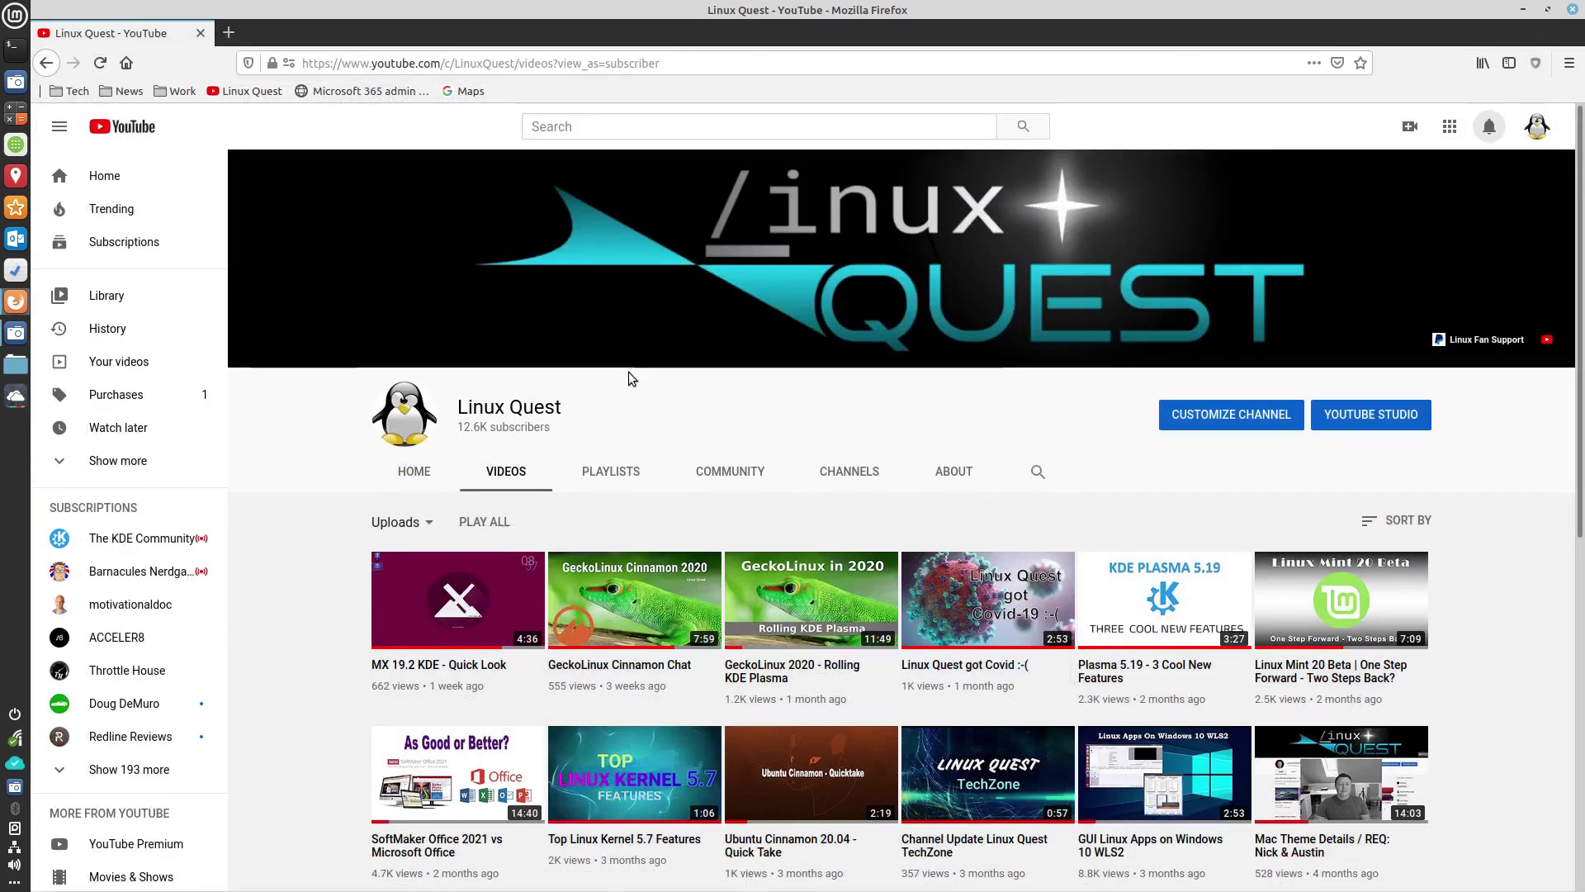
mouse_move(694, 345)
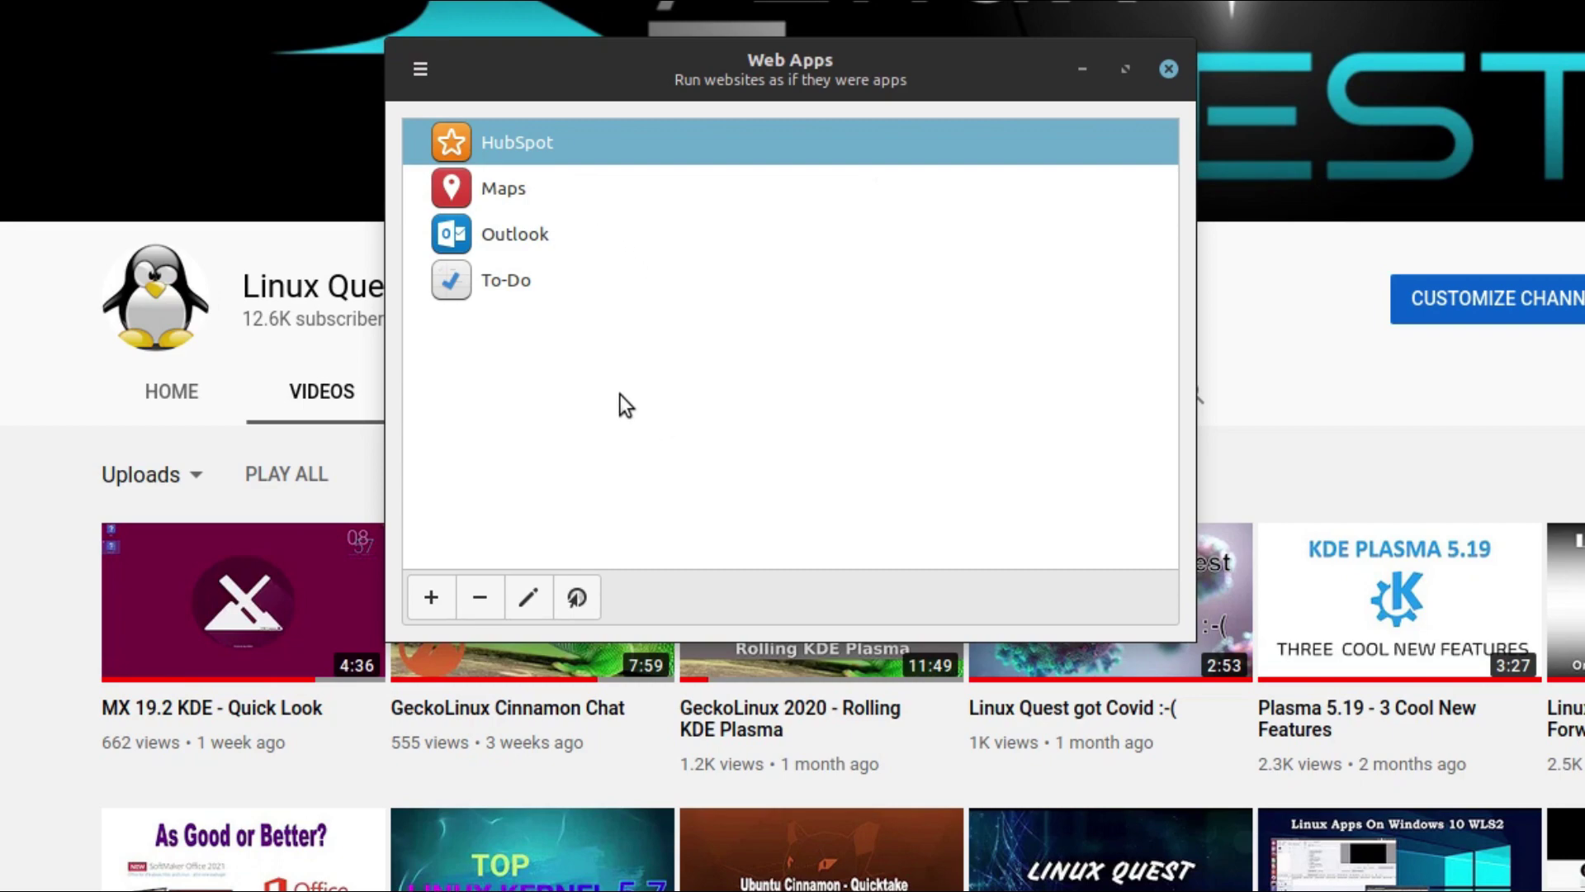
Start a new web app and name it 'YouTube'
click(432, 592)
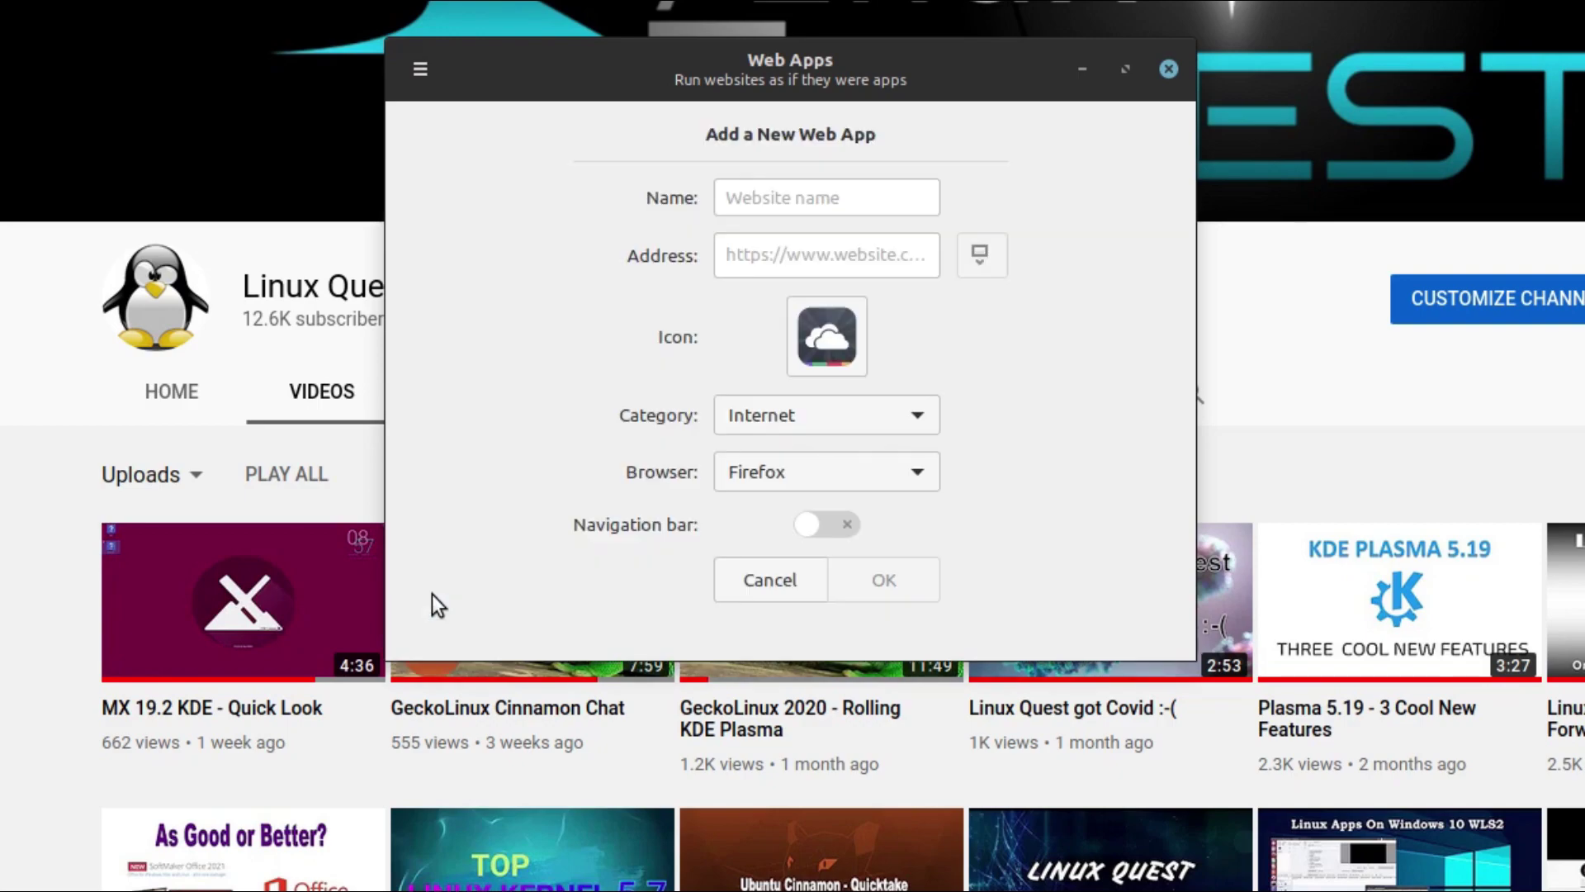
click(821, 199)
text(YouTube)
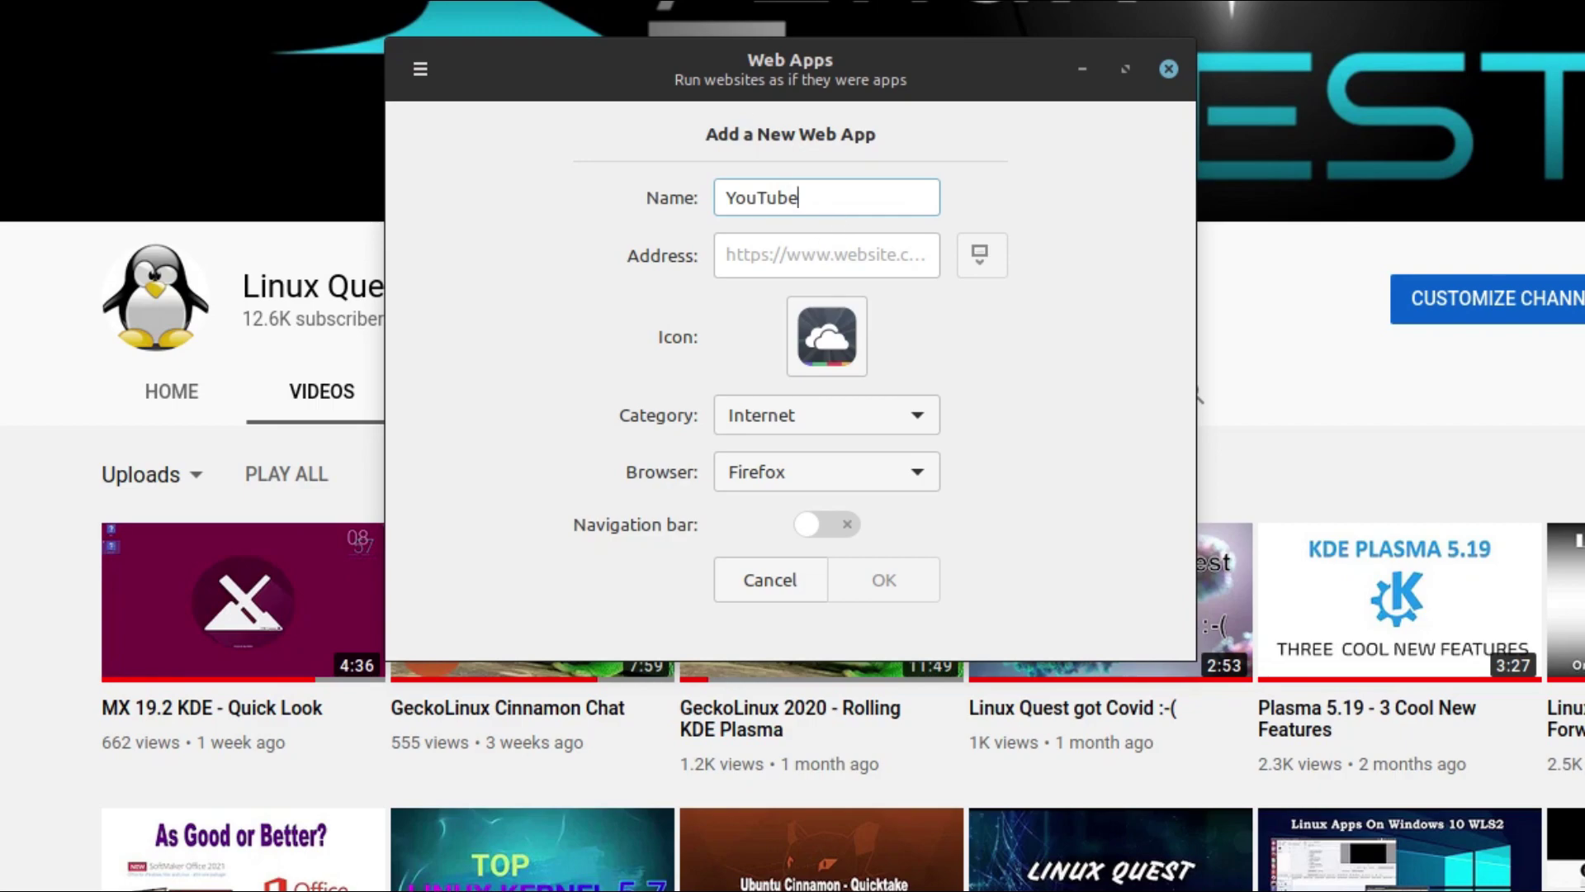
Copy the Linux Quest channel URL from Firefox and paste it as the web app's address
key(alt+Tab)
key(ctrl+l)
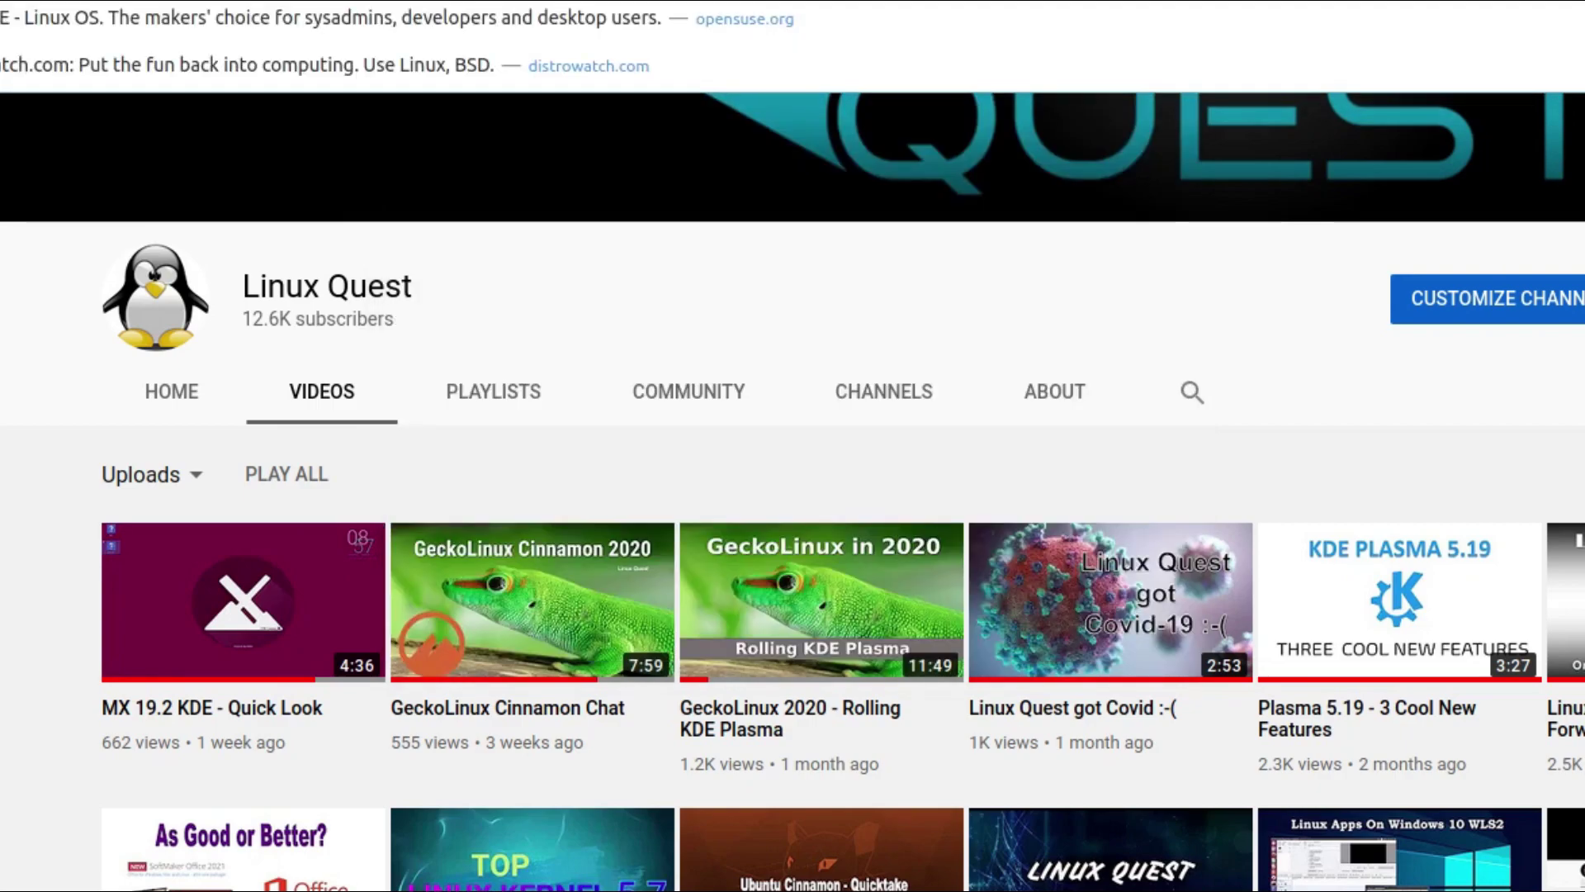
key(Escape)
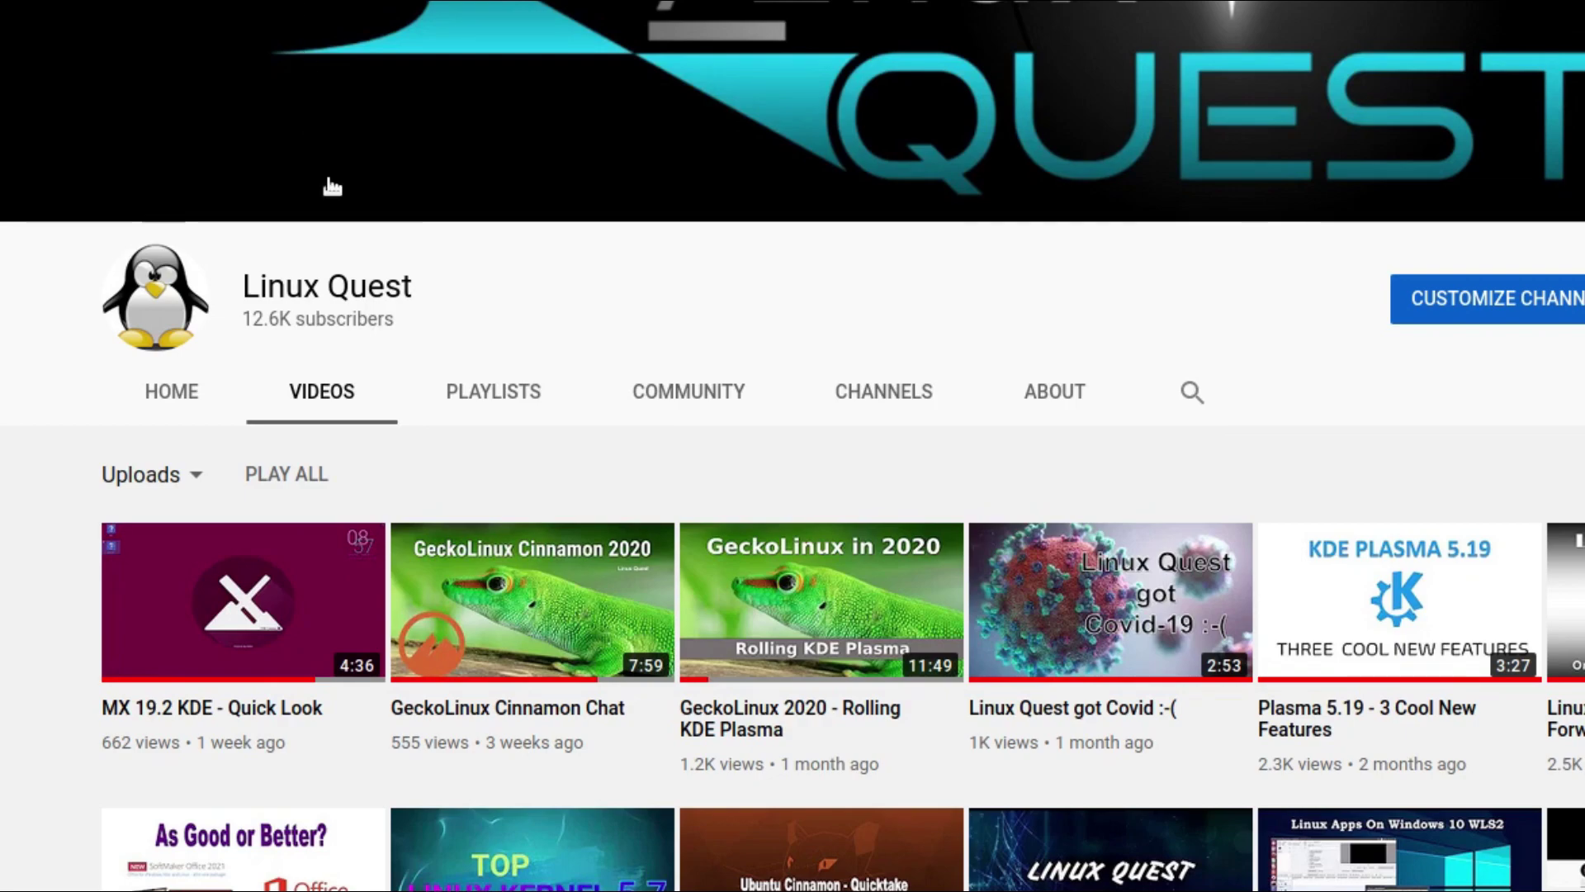
key(alt+Tab)
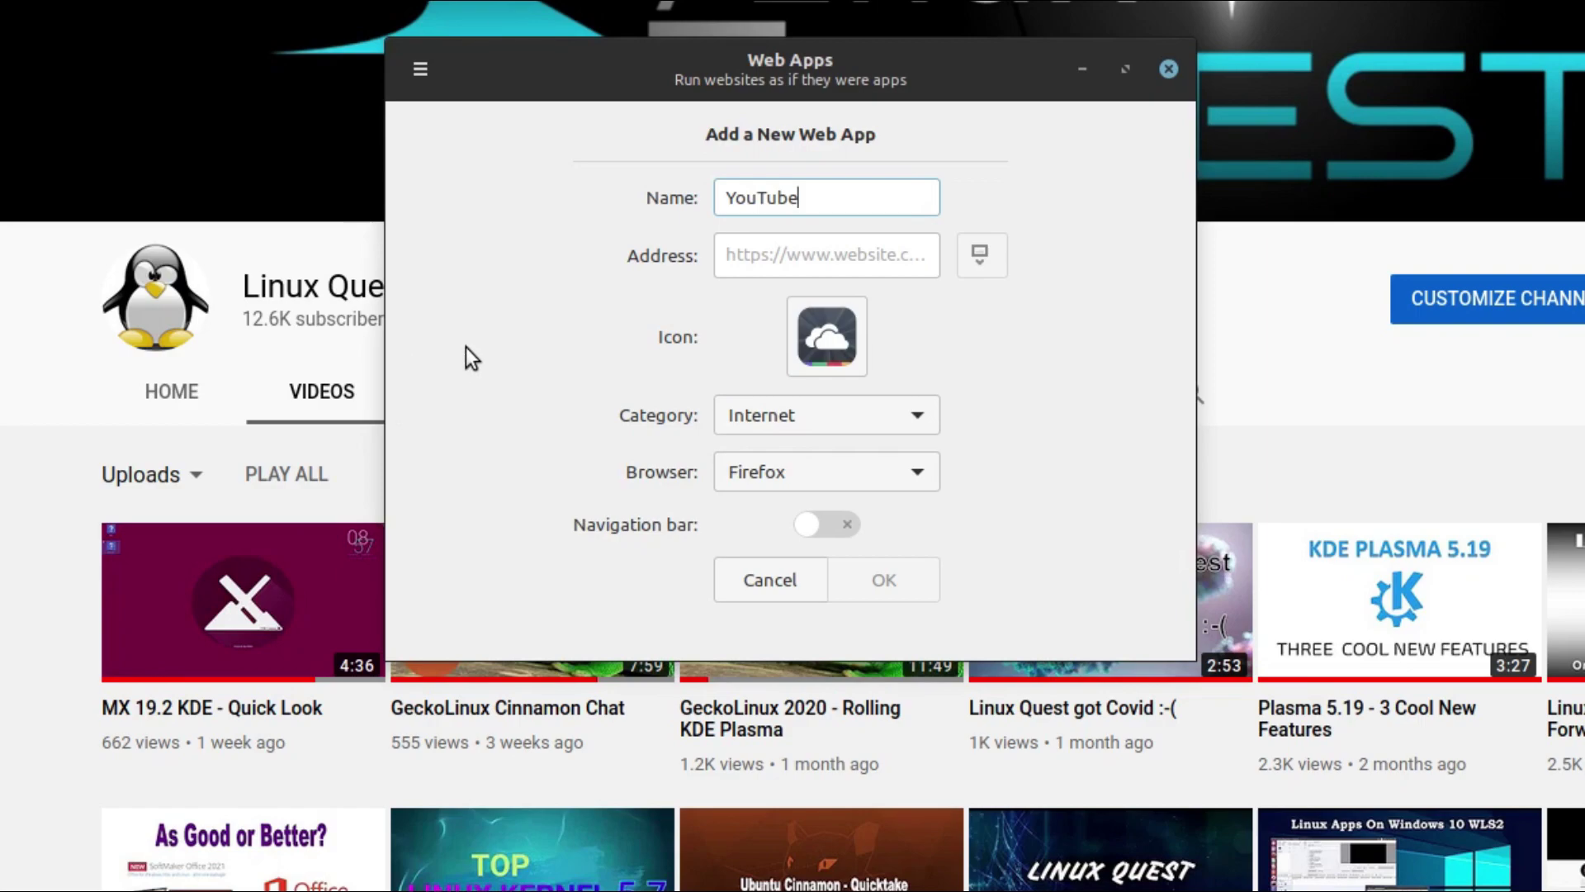
click(872, 259)
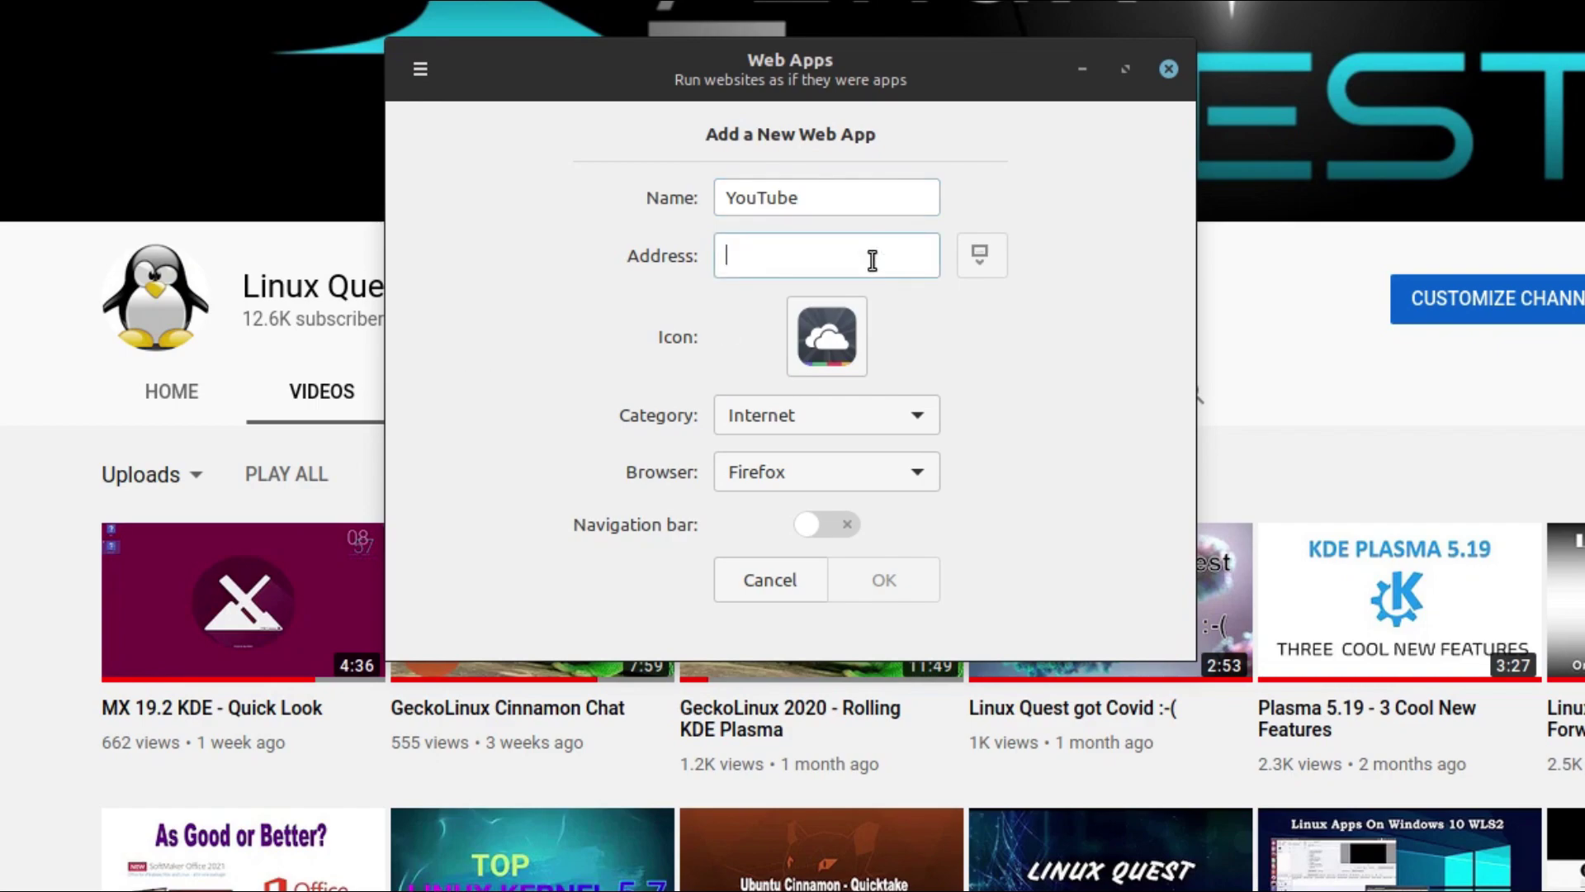
right_click(870, 260)
click(941, 361)
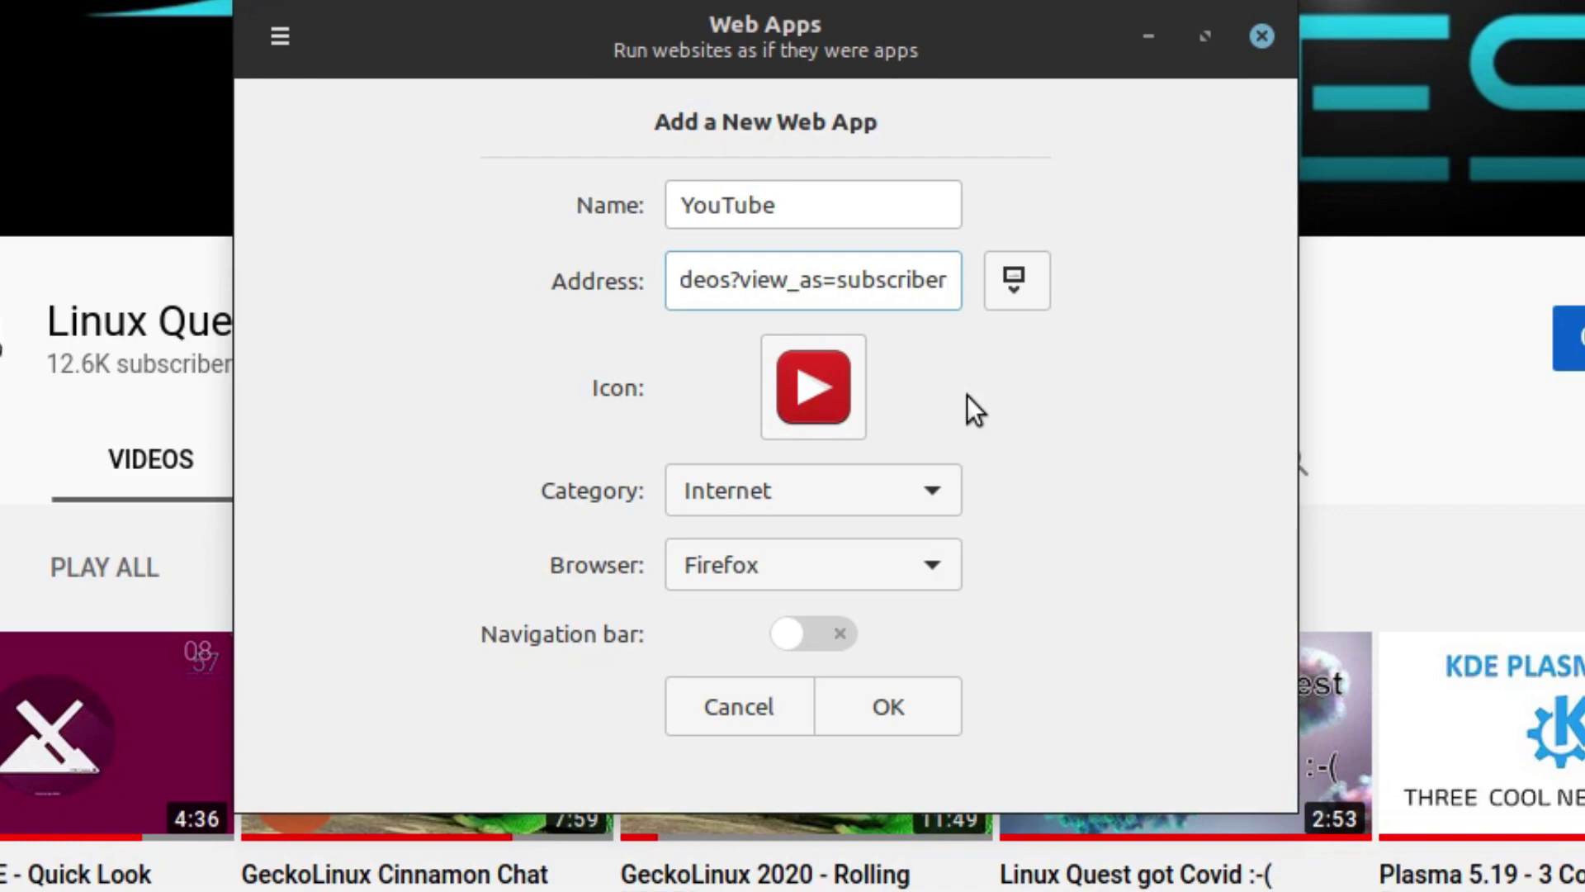
click(793, 394)
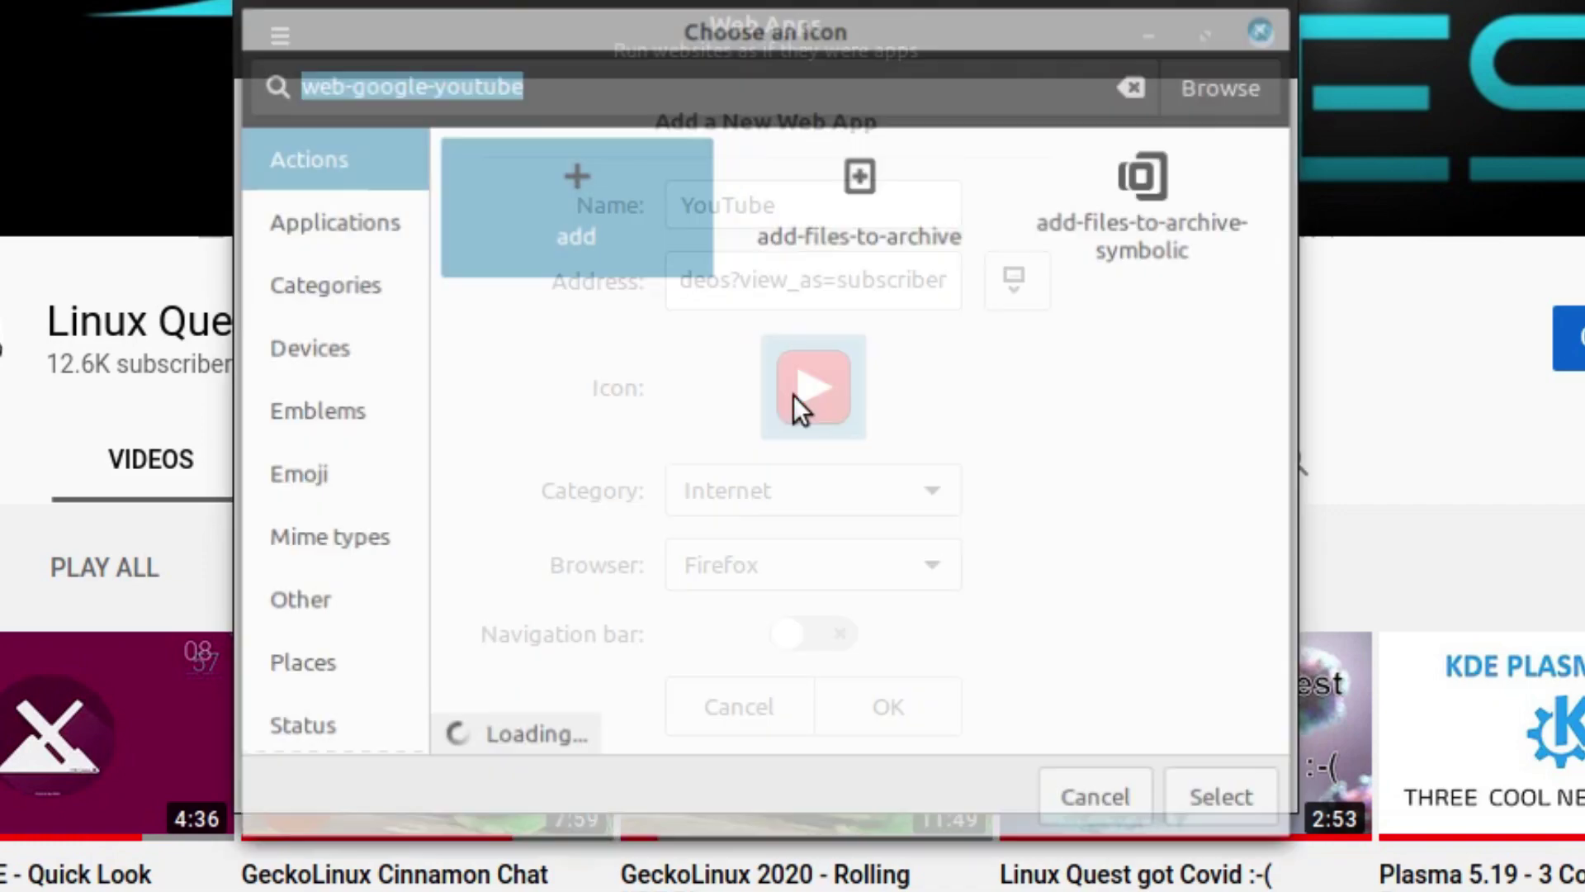
click(289, 223)
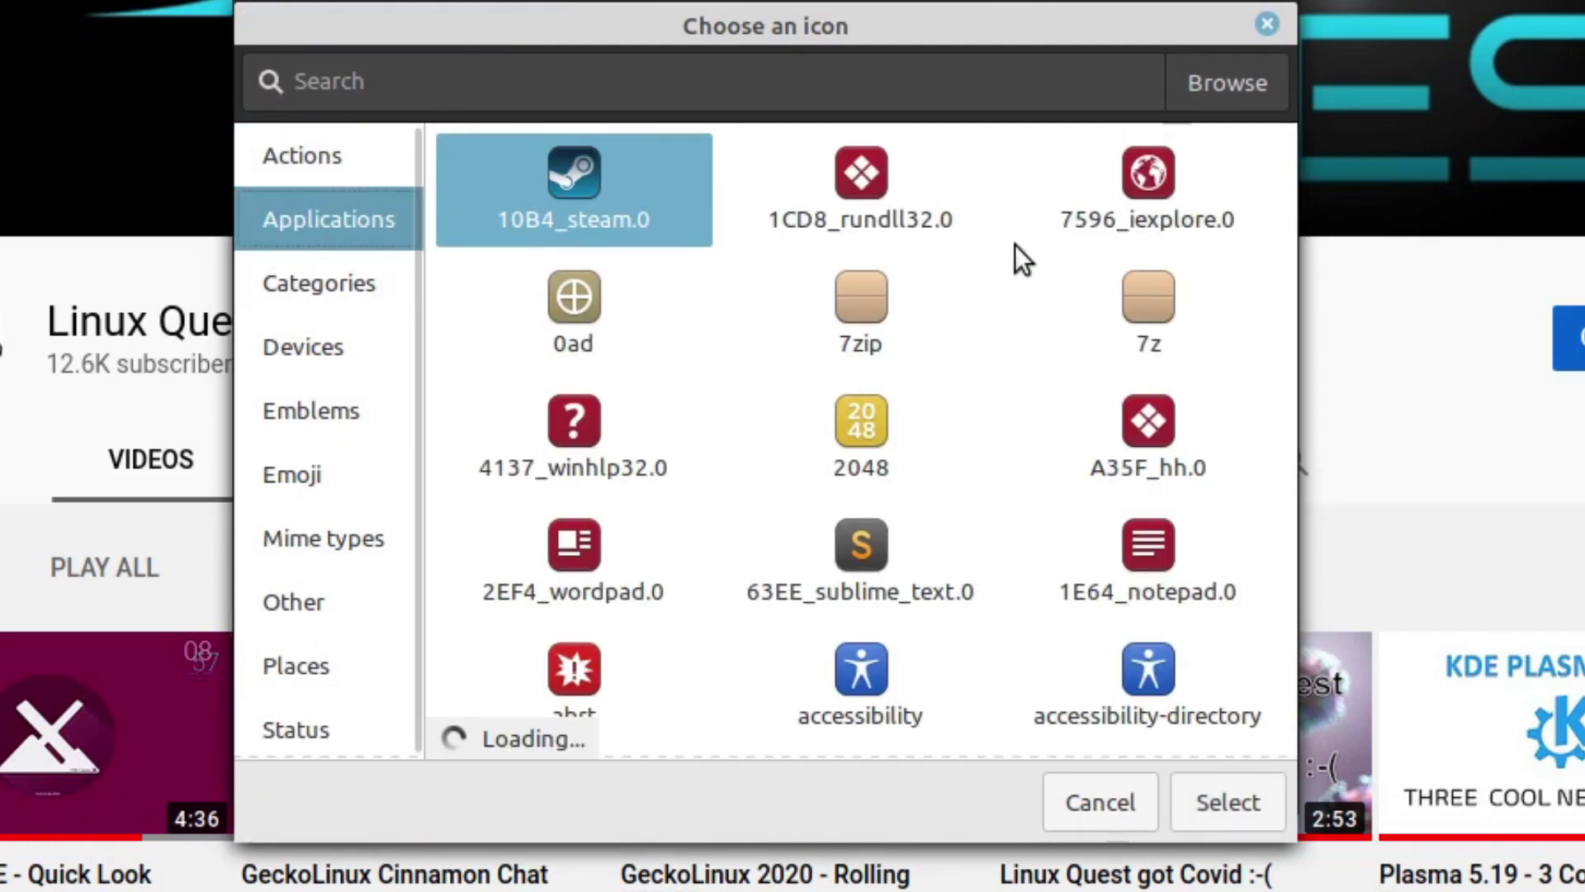
scroll(1014, 245, down, 5)
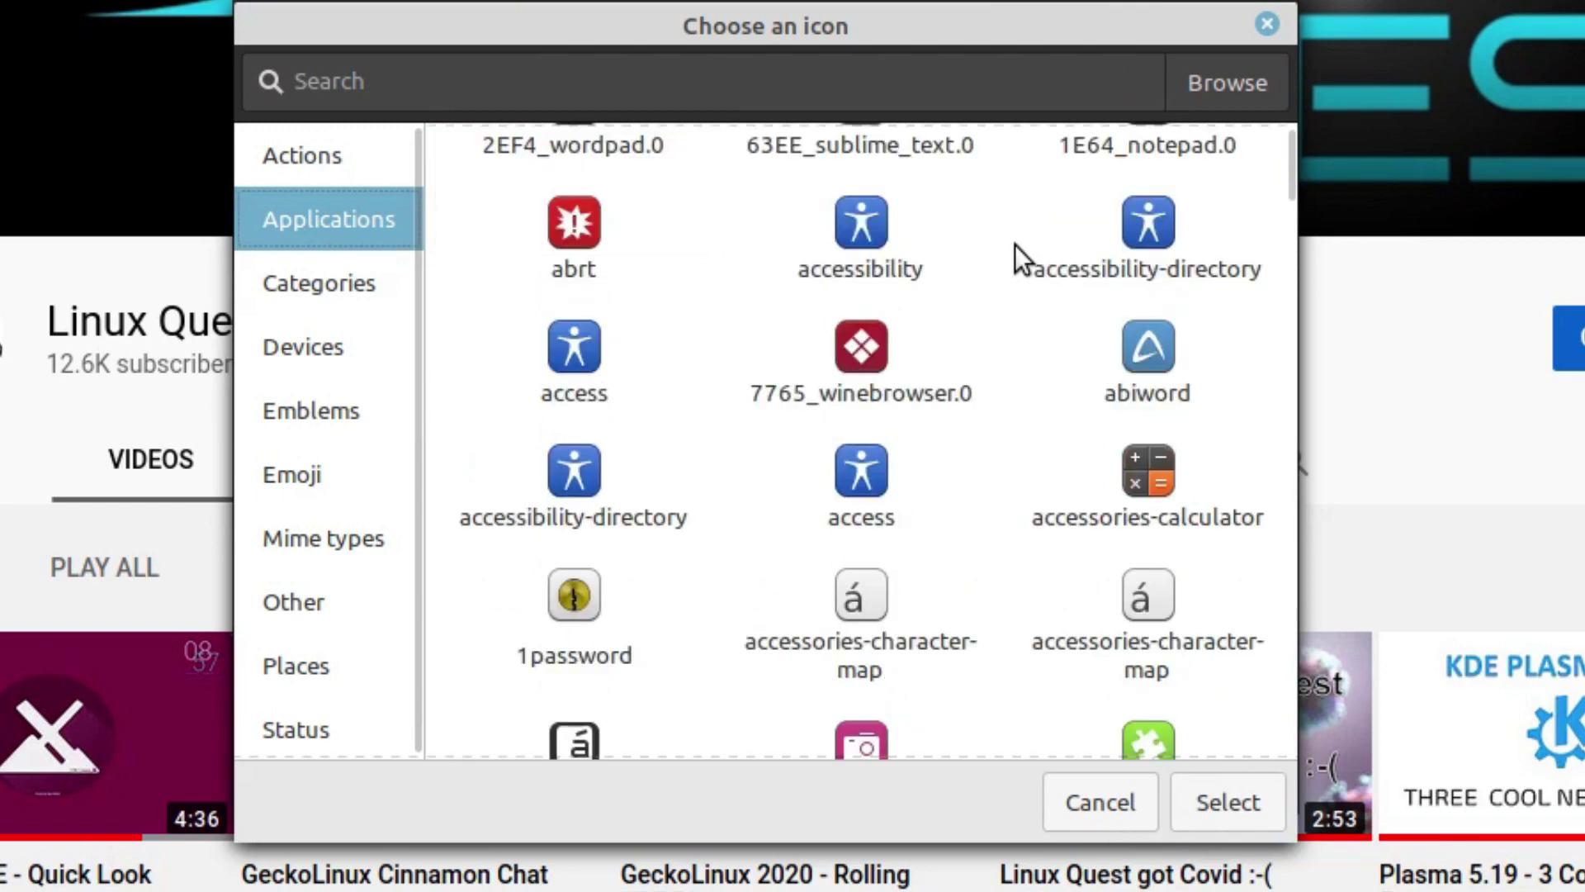
scroll(1014, 244, down, 6)
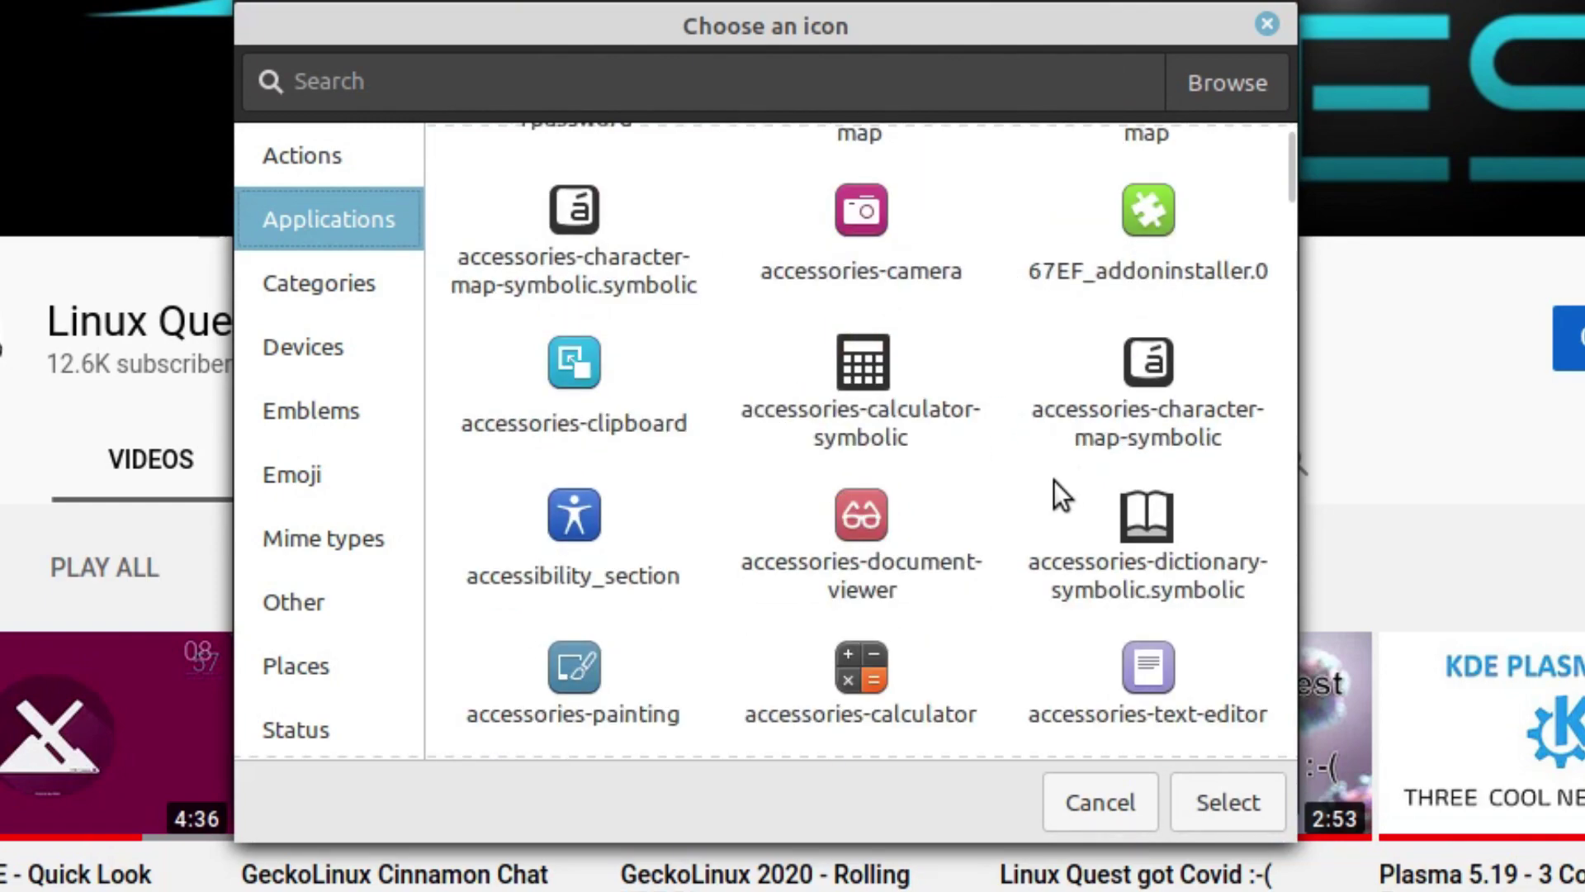
click(1111, 819)
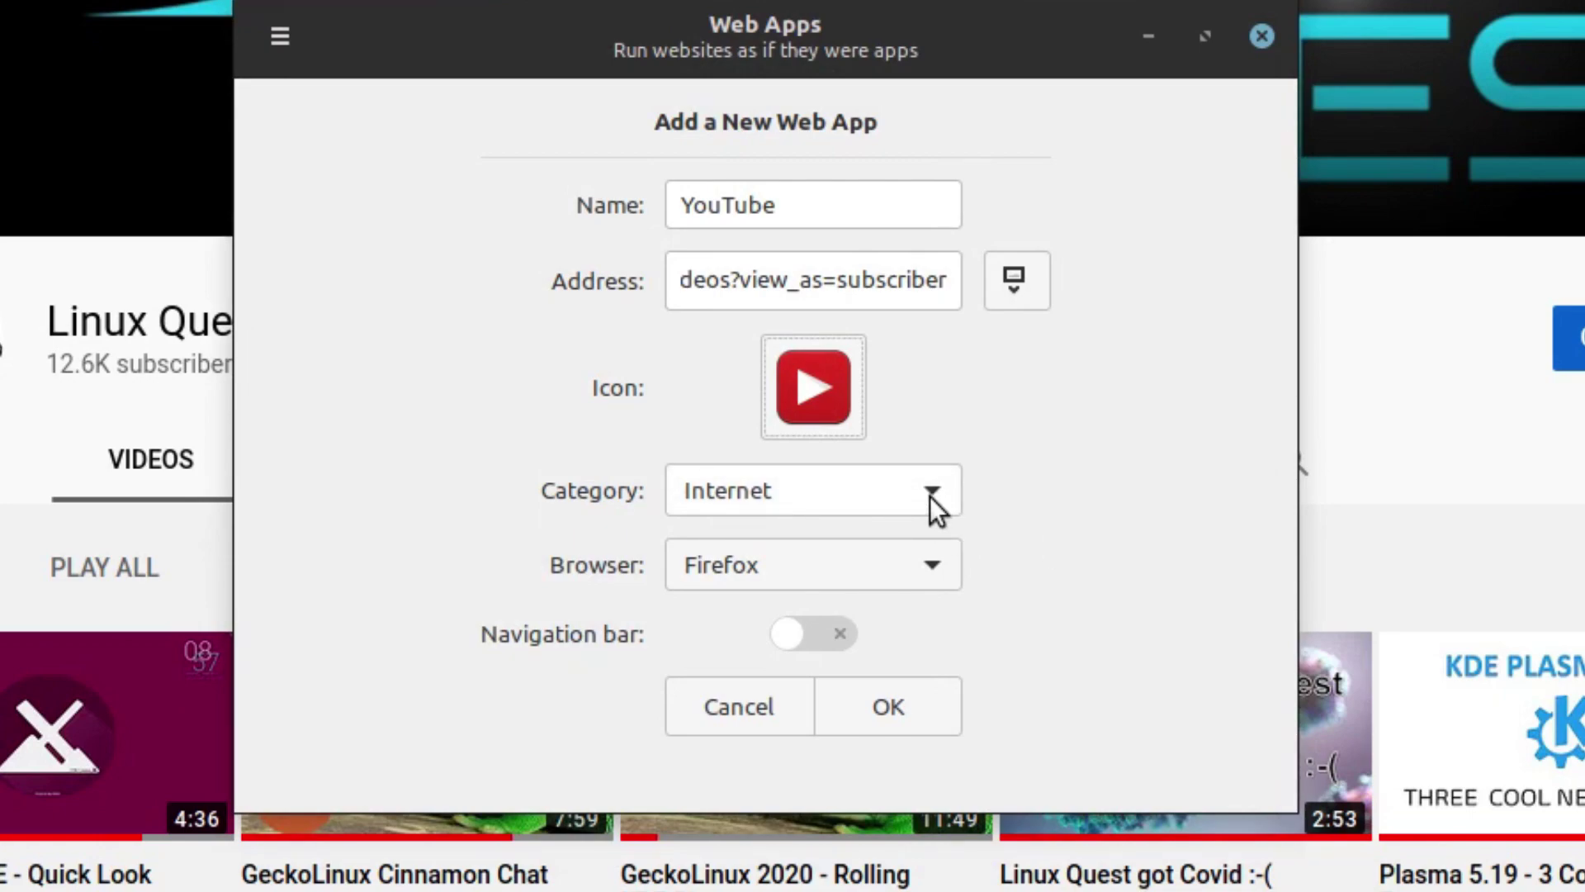
Keep Internet as the YouTube web app's category in the Category dropdown
click(930, 497)
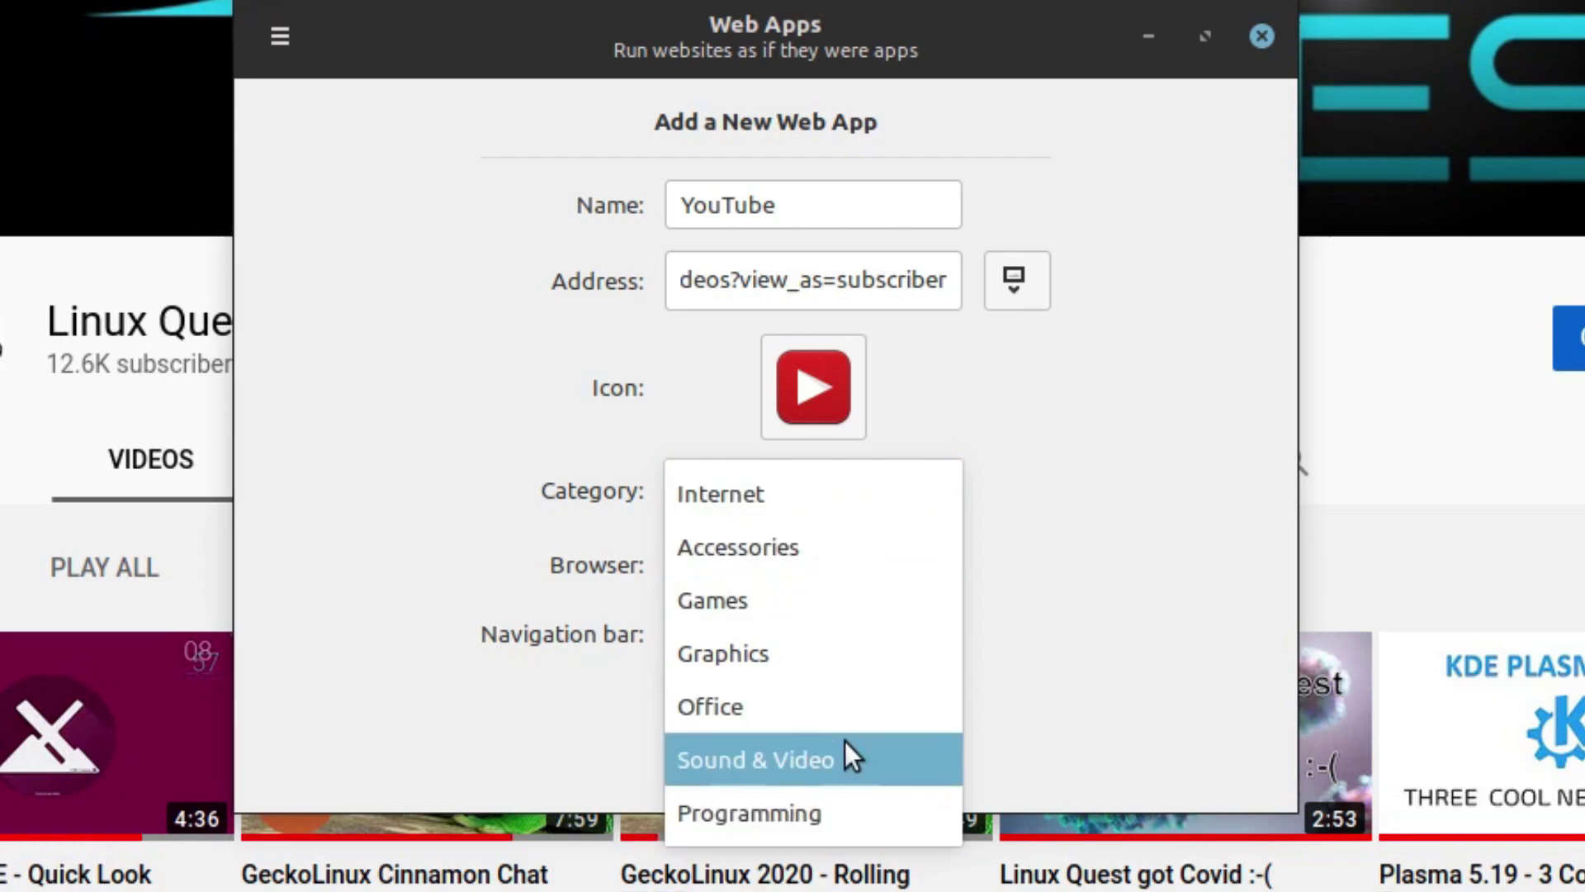
click(824, 496)
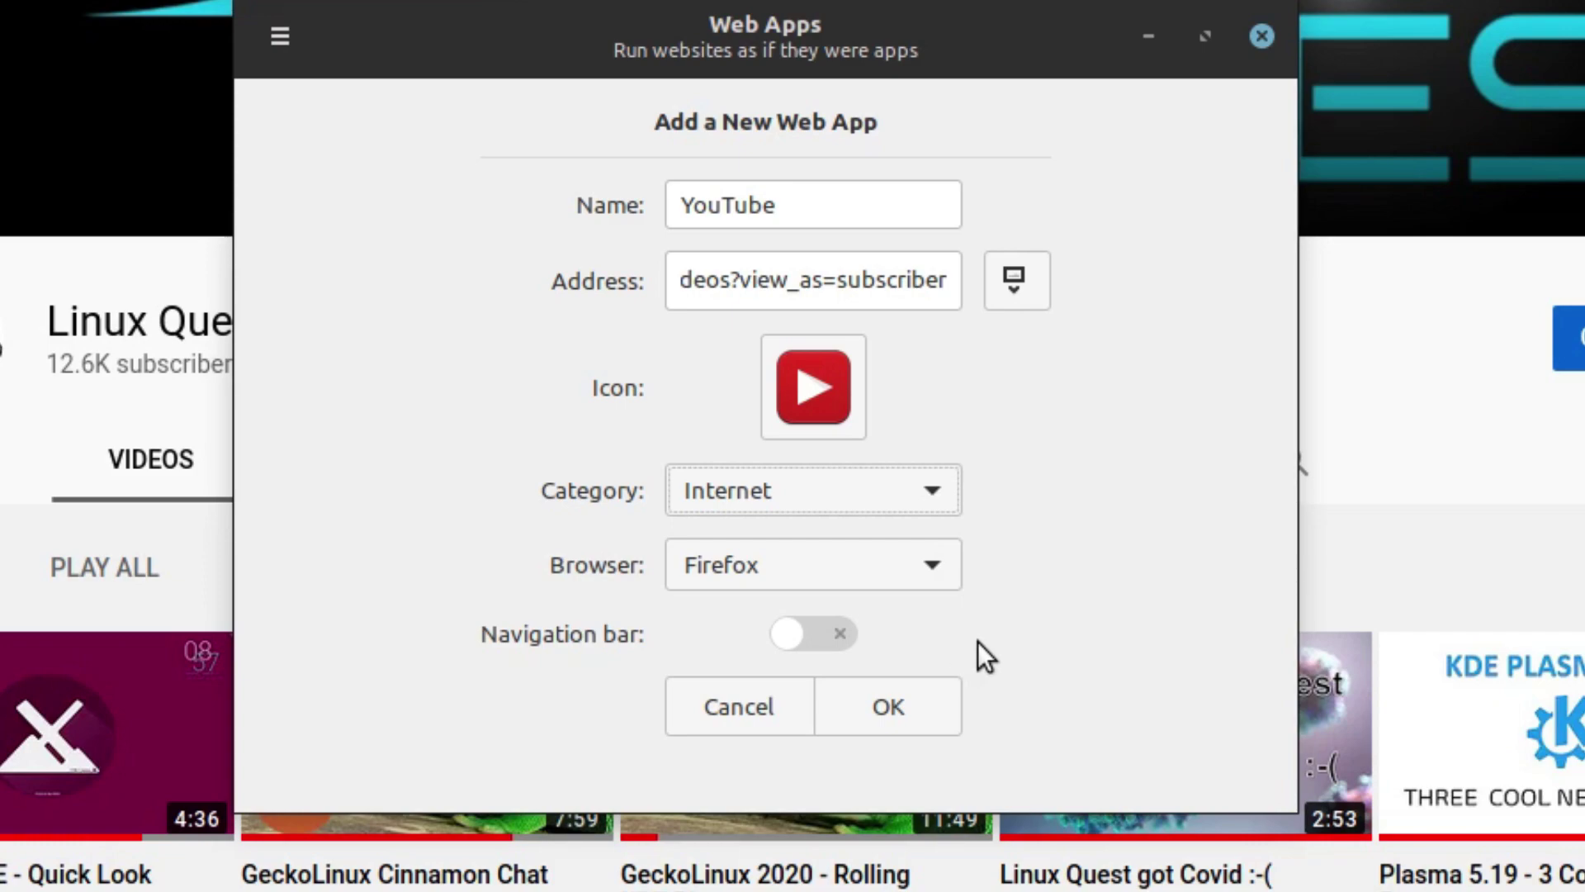
Save the YouTube web app, launch it from the list, and close the Web Apps manager
click(933, 715)
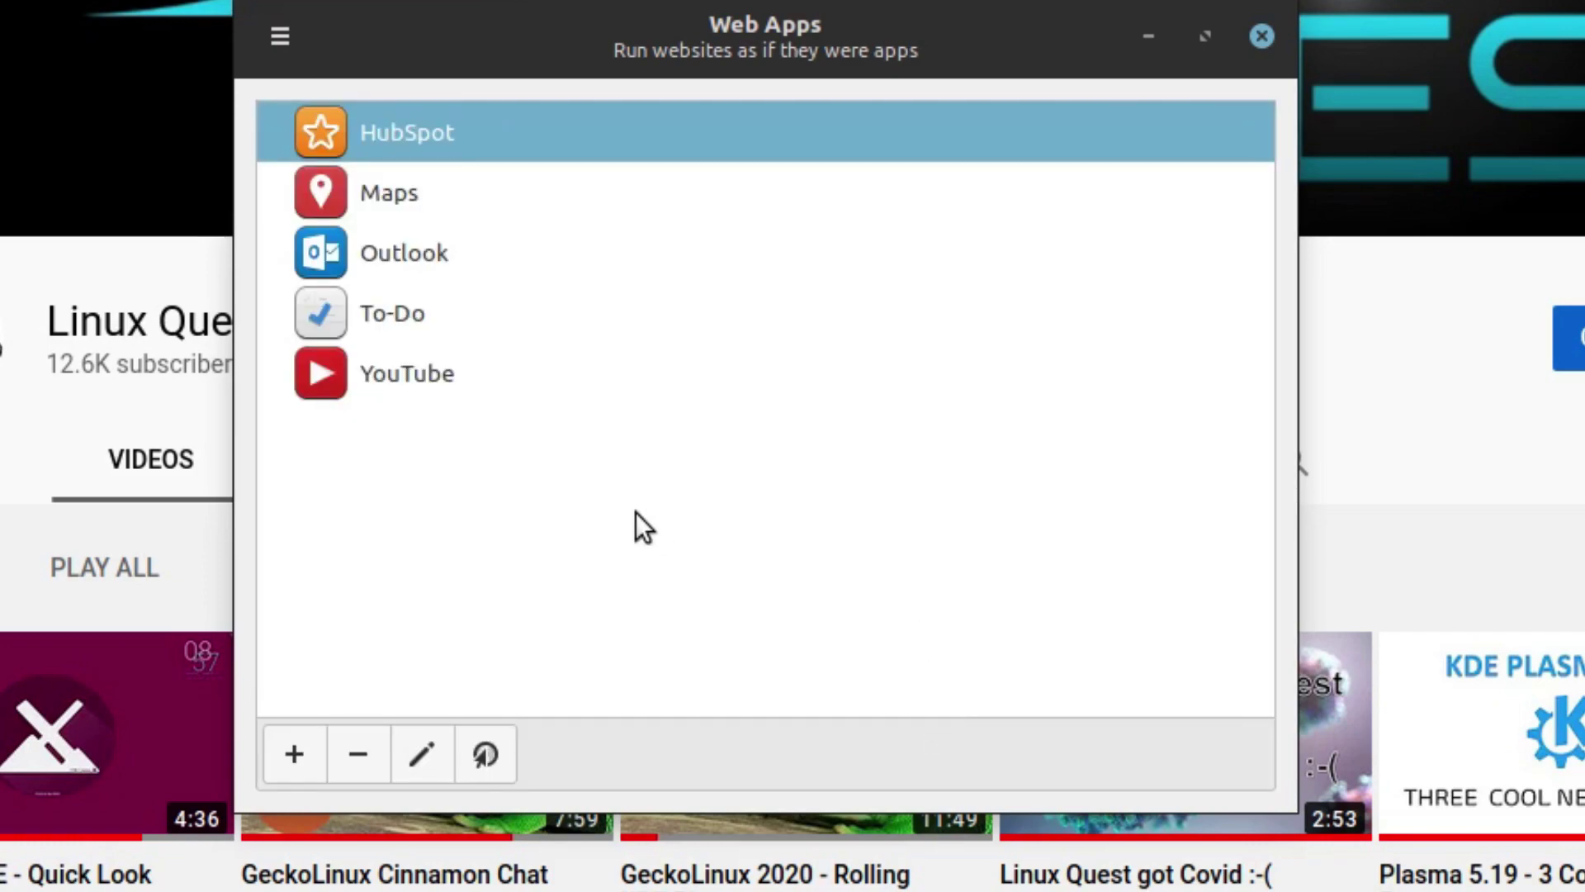
click(405, 375)
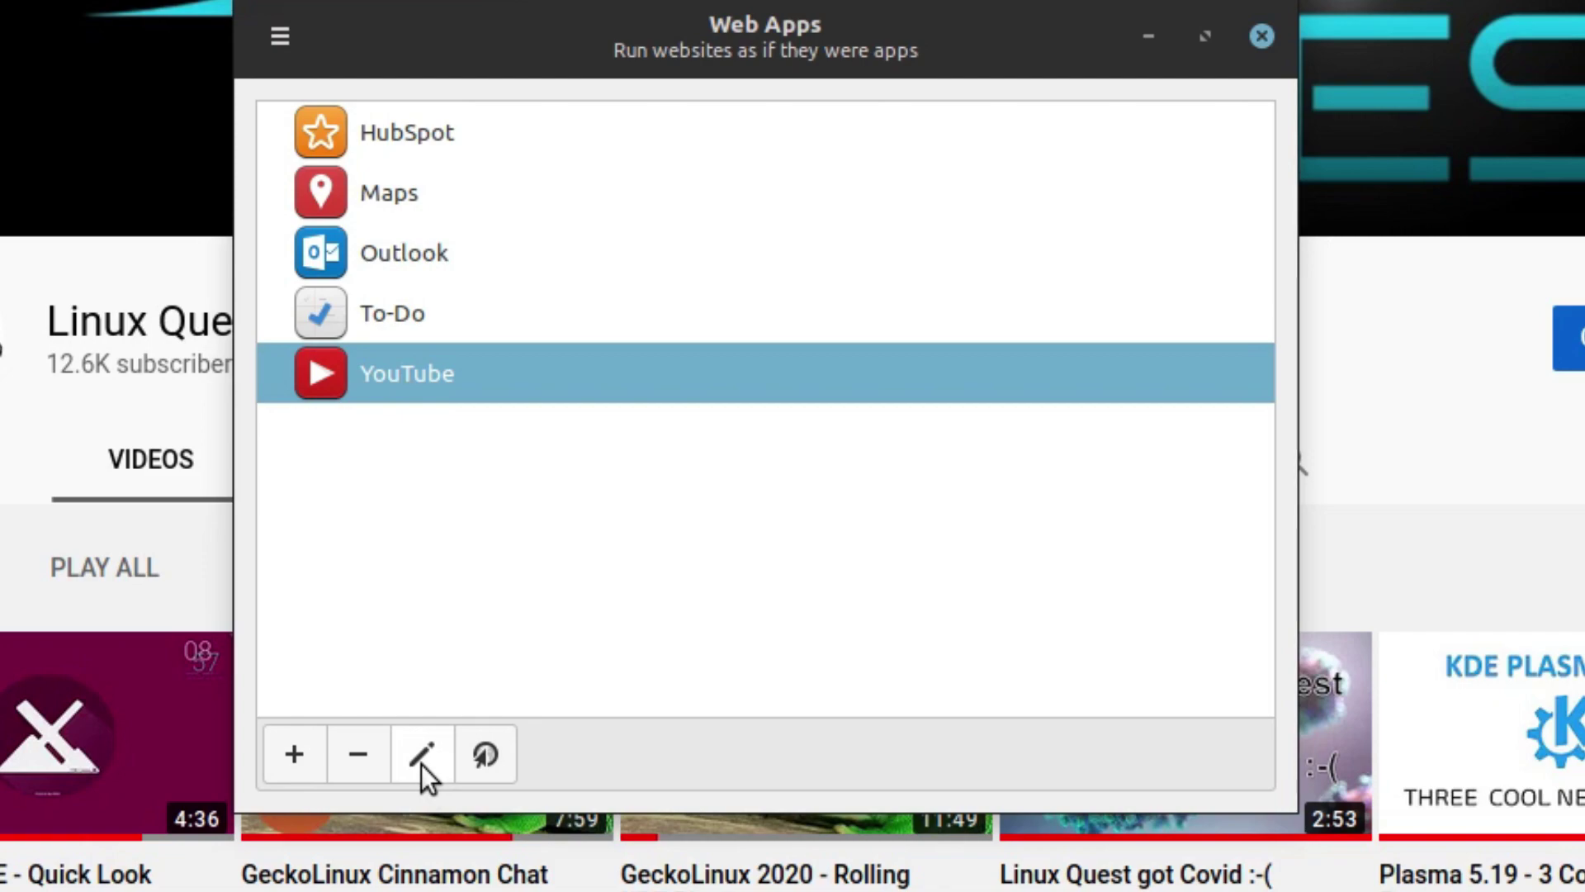
click(480, 755)
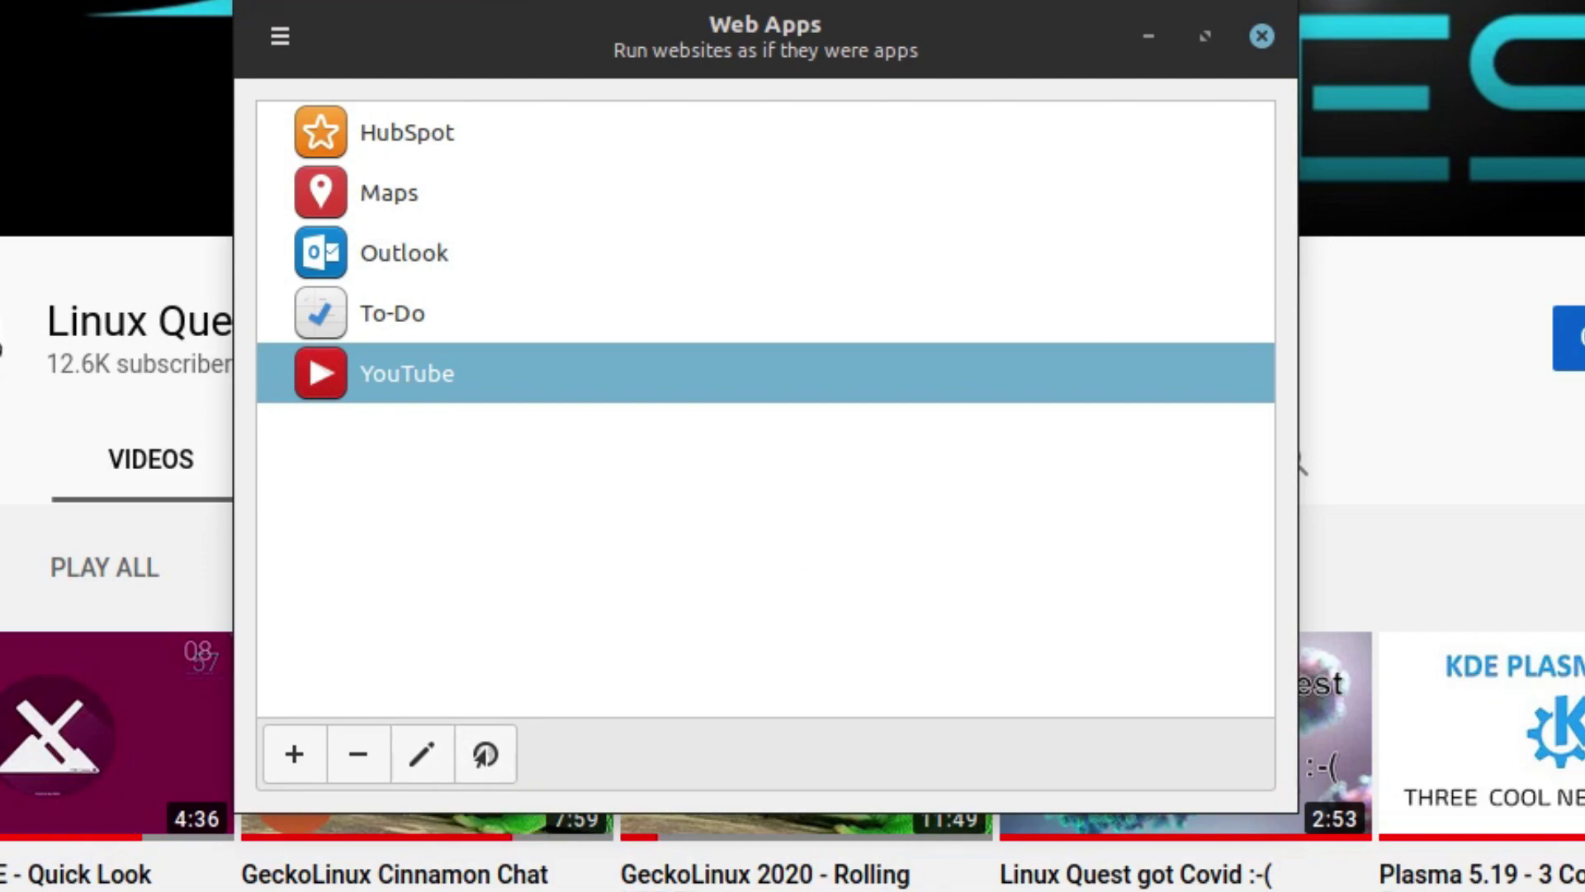
click(1261, 36)
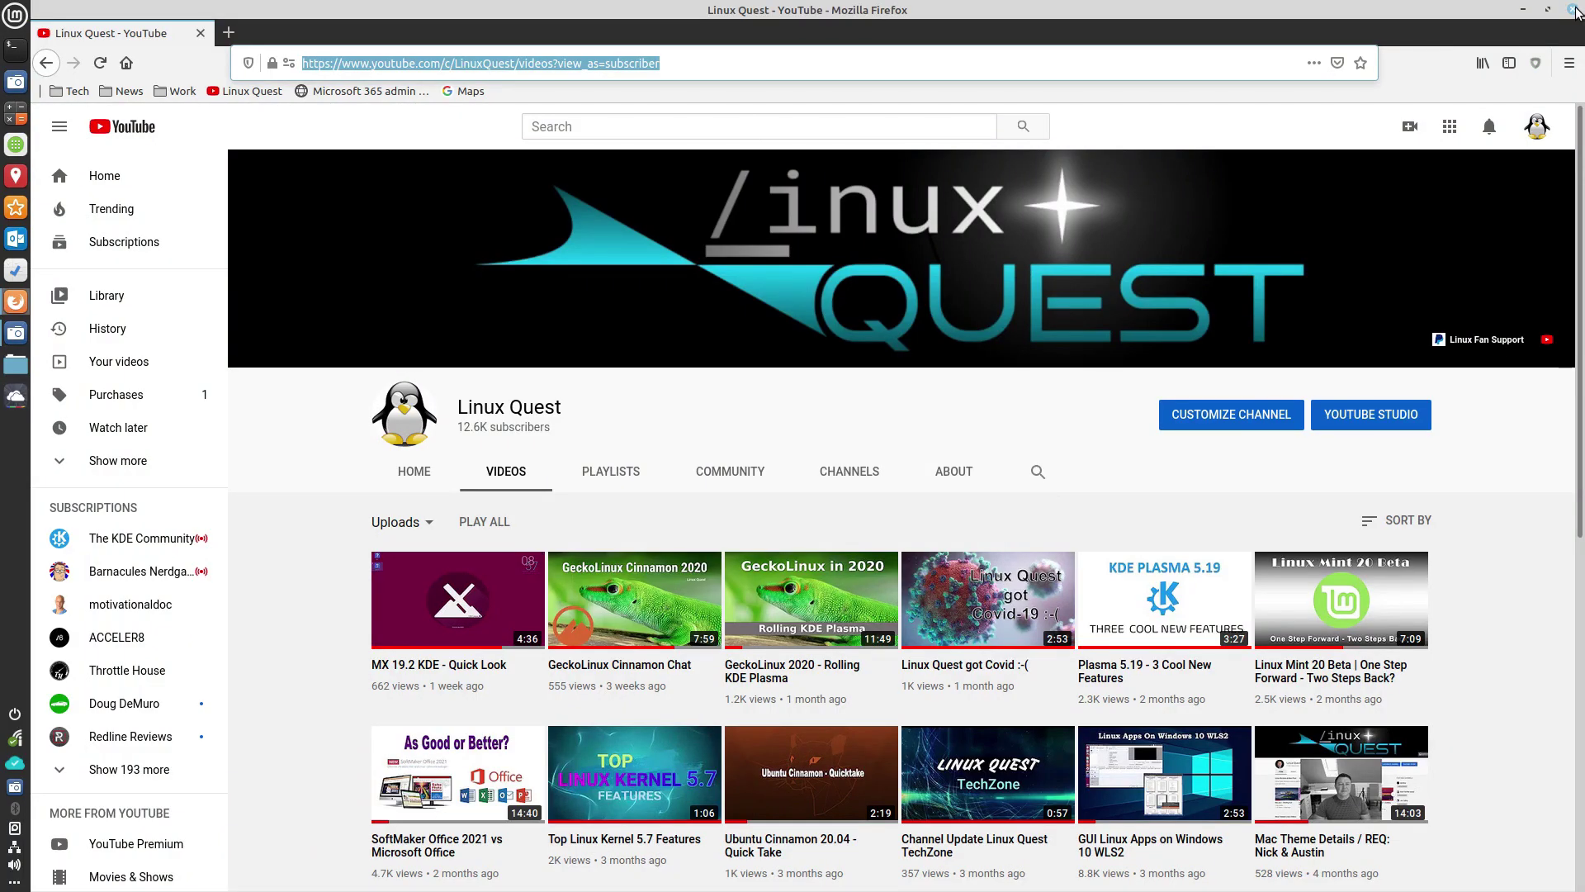
Close Firefox and add YouTube from the menu's Internet category to the panel
click(1571, 9)
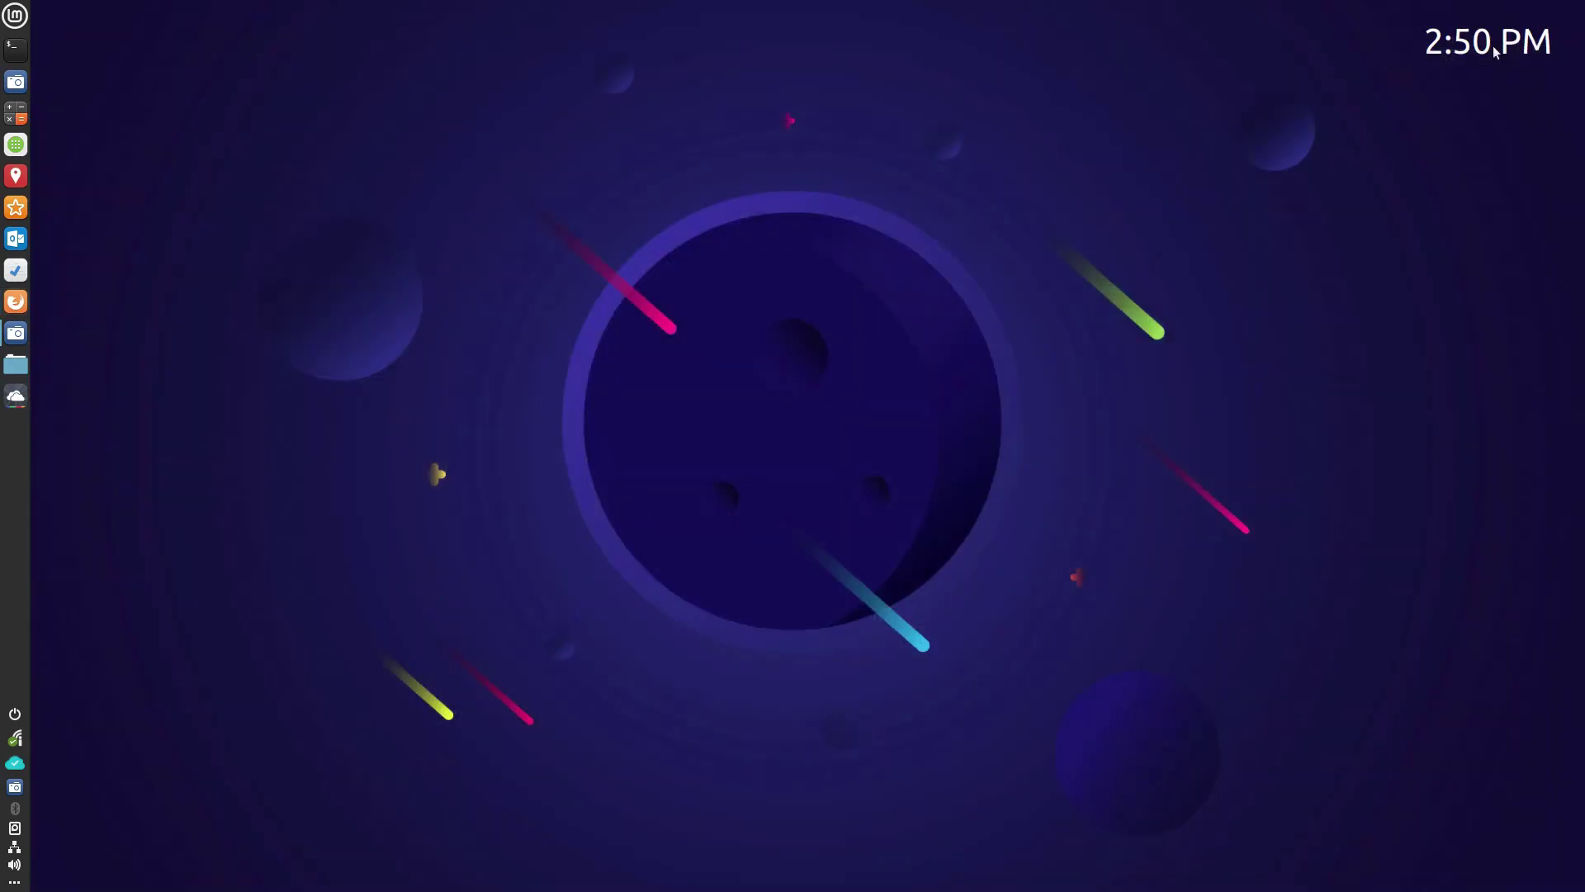
click(20, 10)
mouse_move(111, 143)
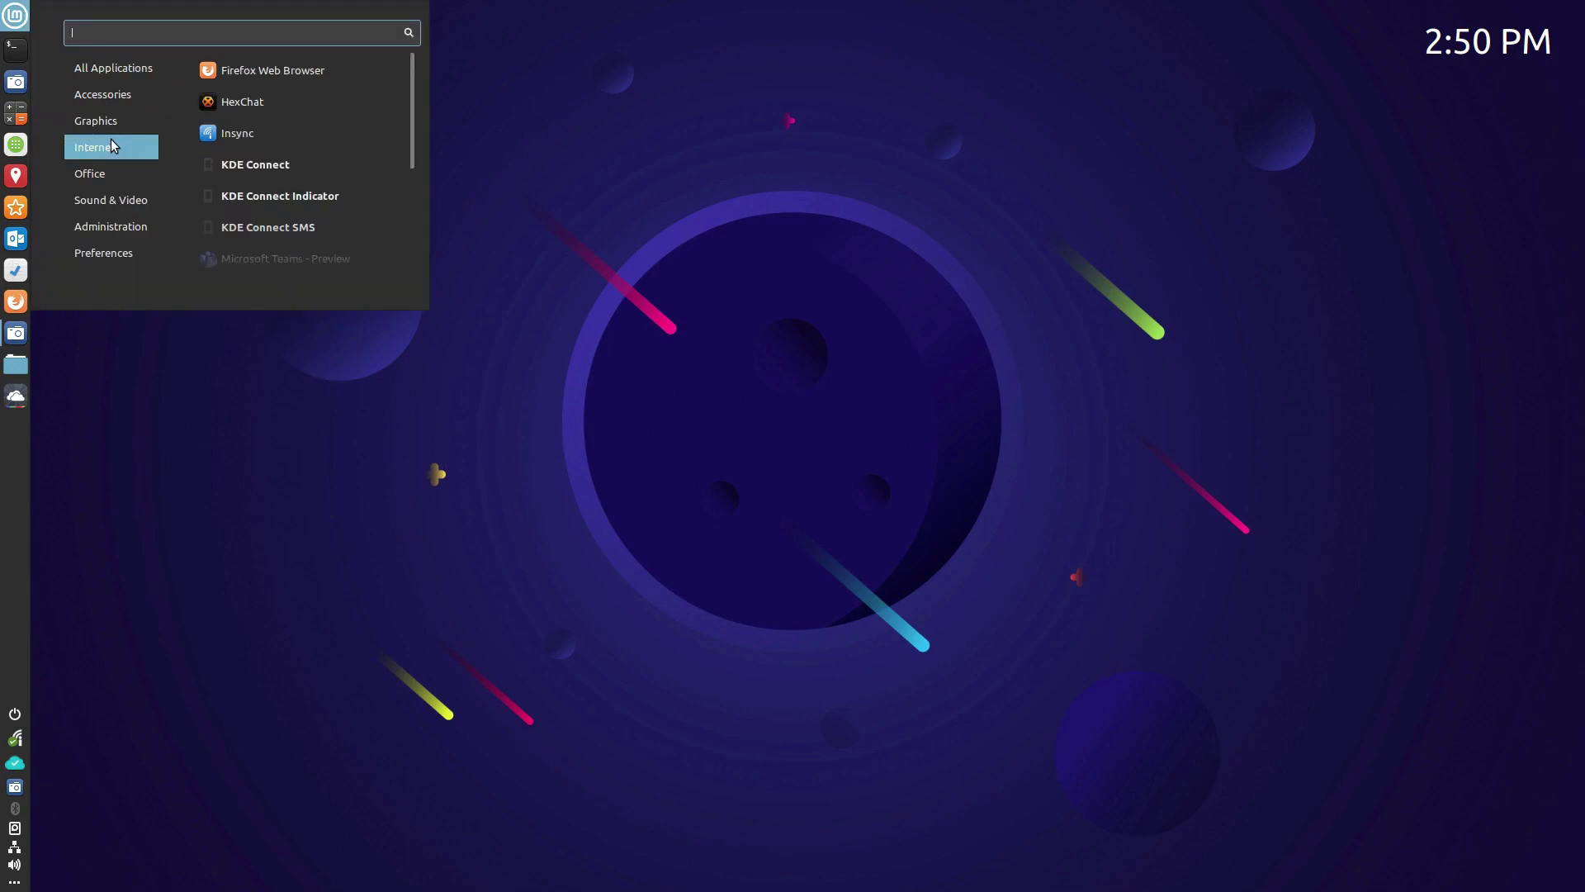
scroll(344, 144, down, 3)
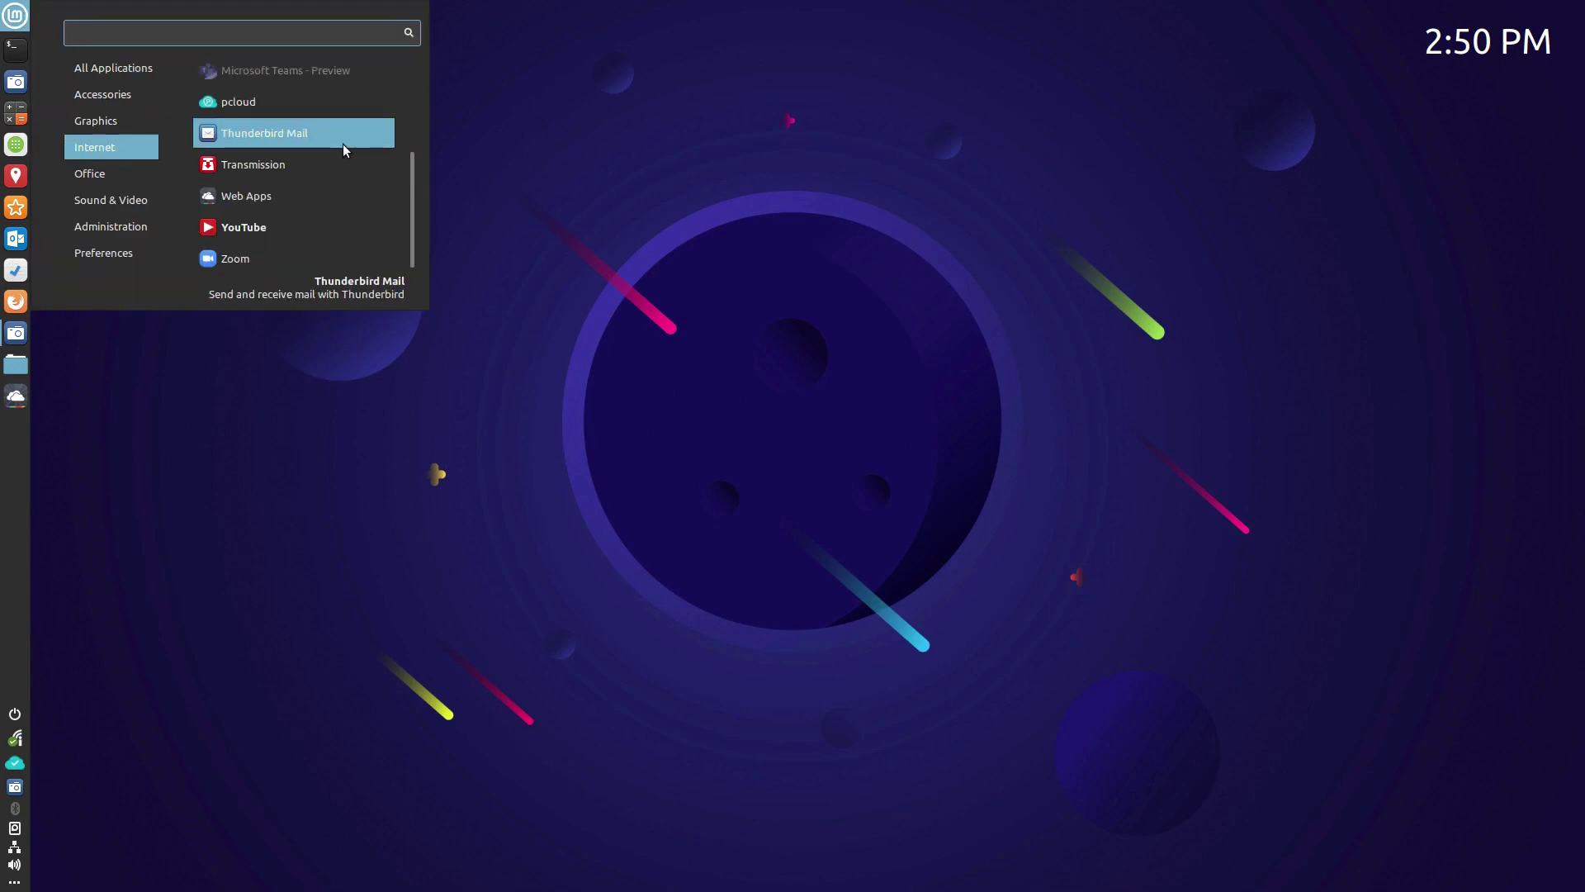
right_click(307, 228)
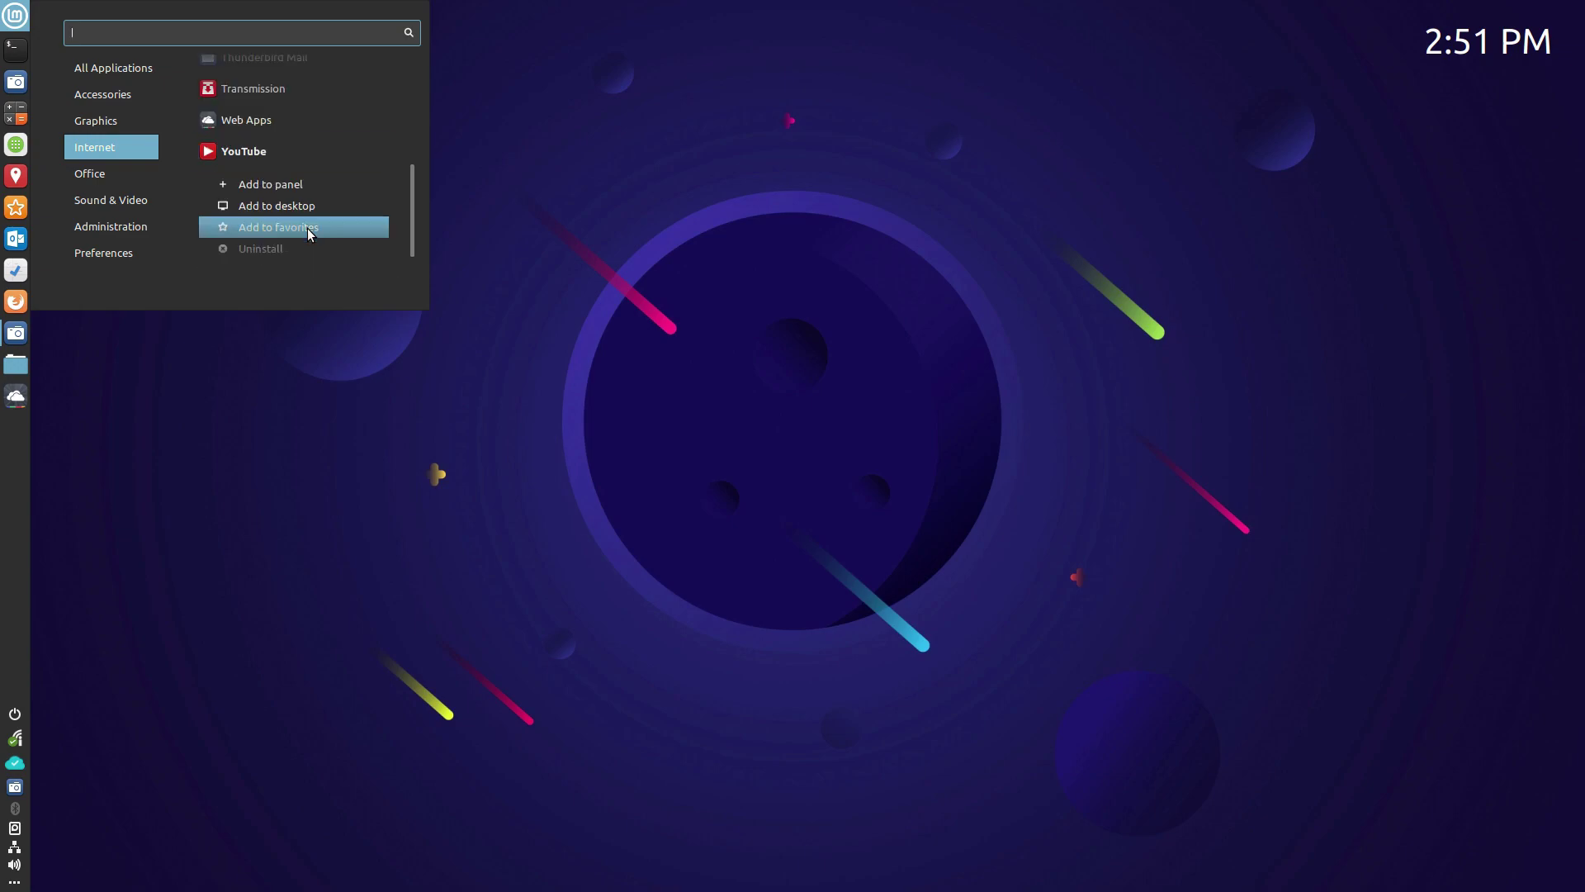
click(292, 186)
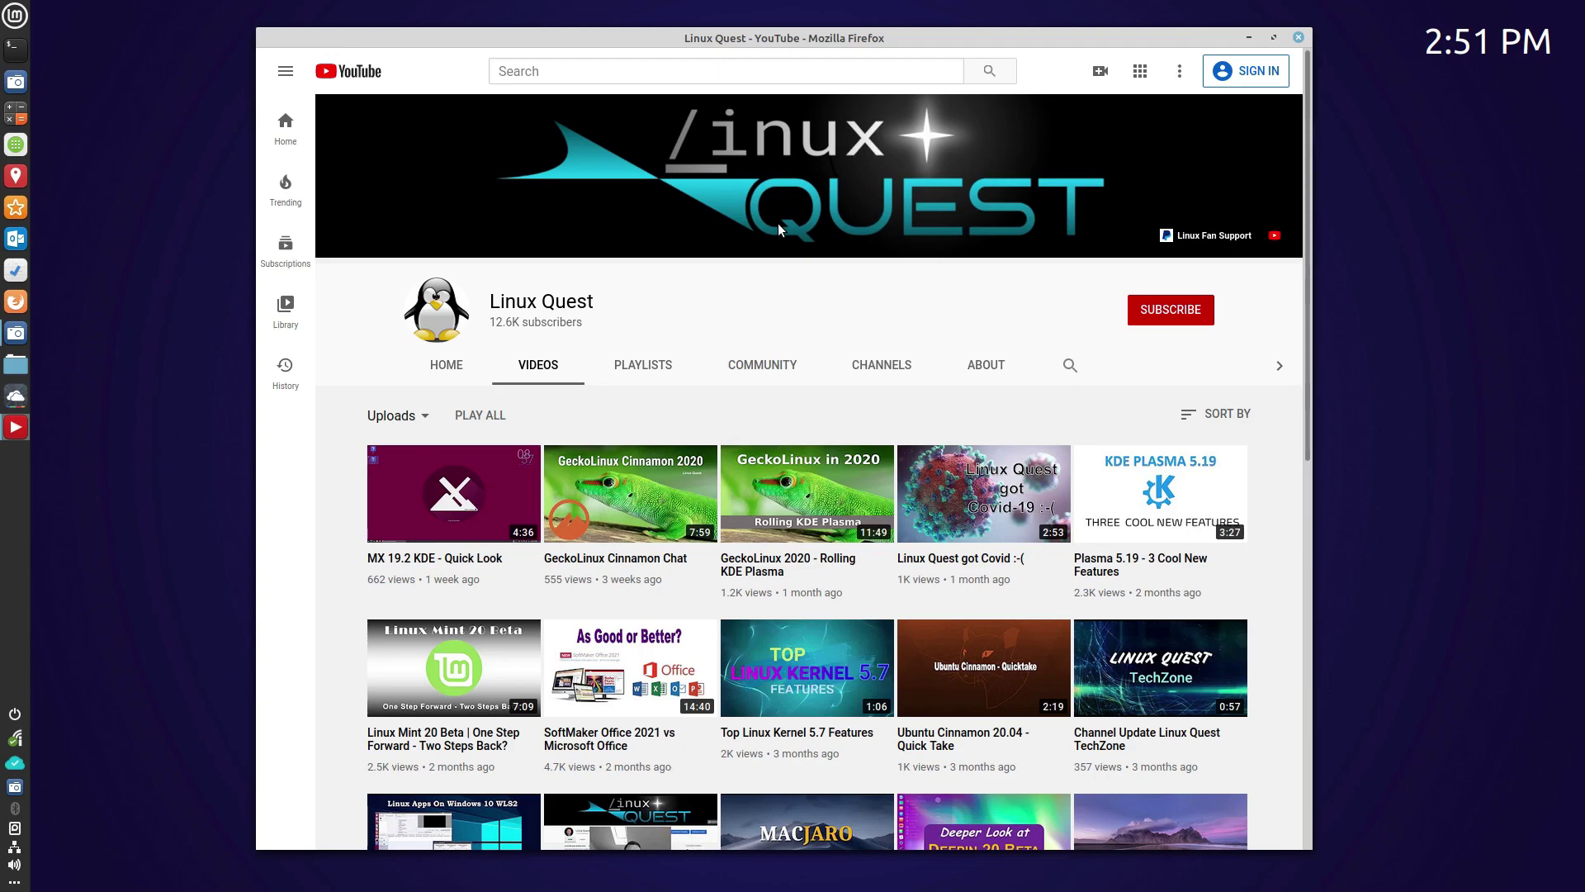
Maximize the YouTube web app window, restore it, then drag its corner to resize it
click(1273, 39)
click(1543, 11)
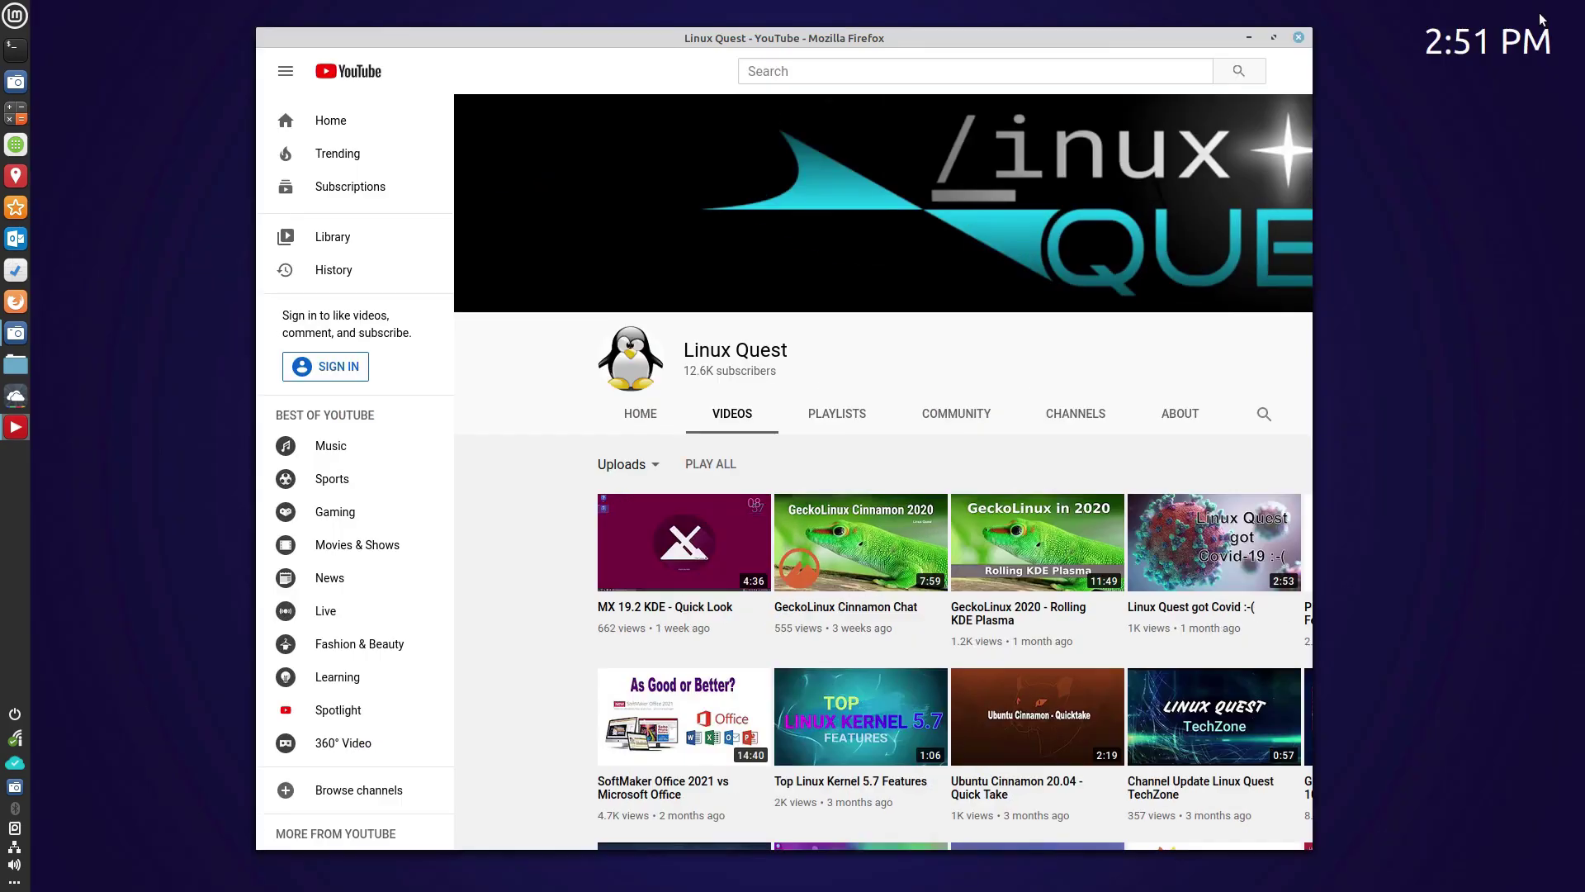
drag(1312, 28, 1274, 123)
mouse_move(18, 427)
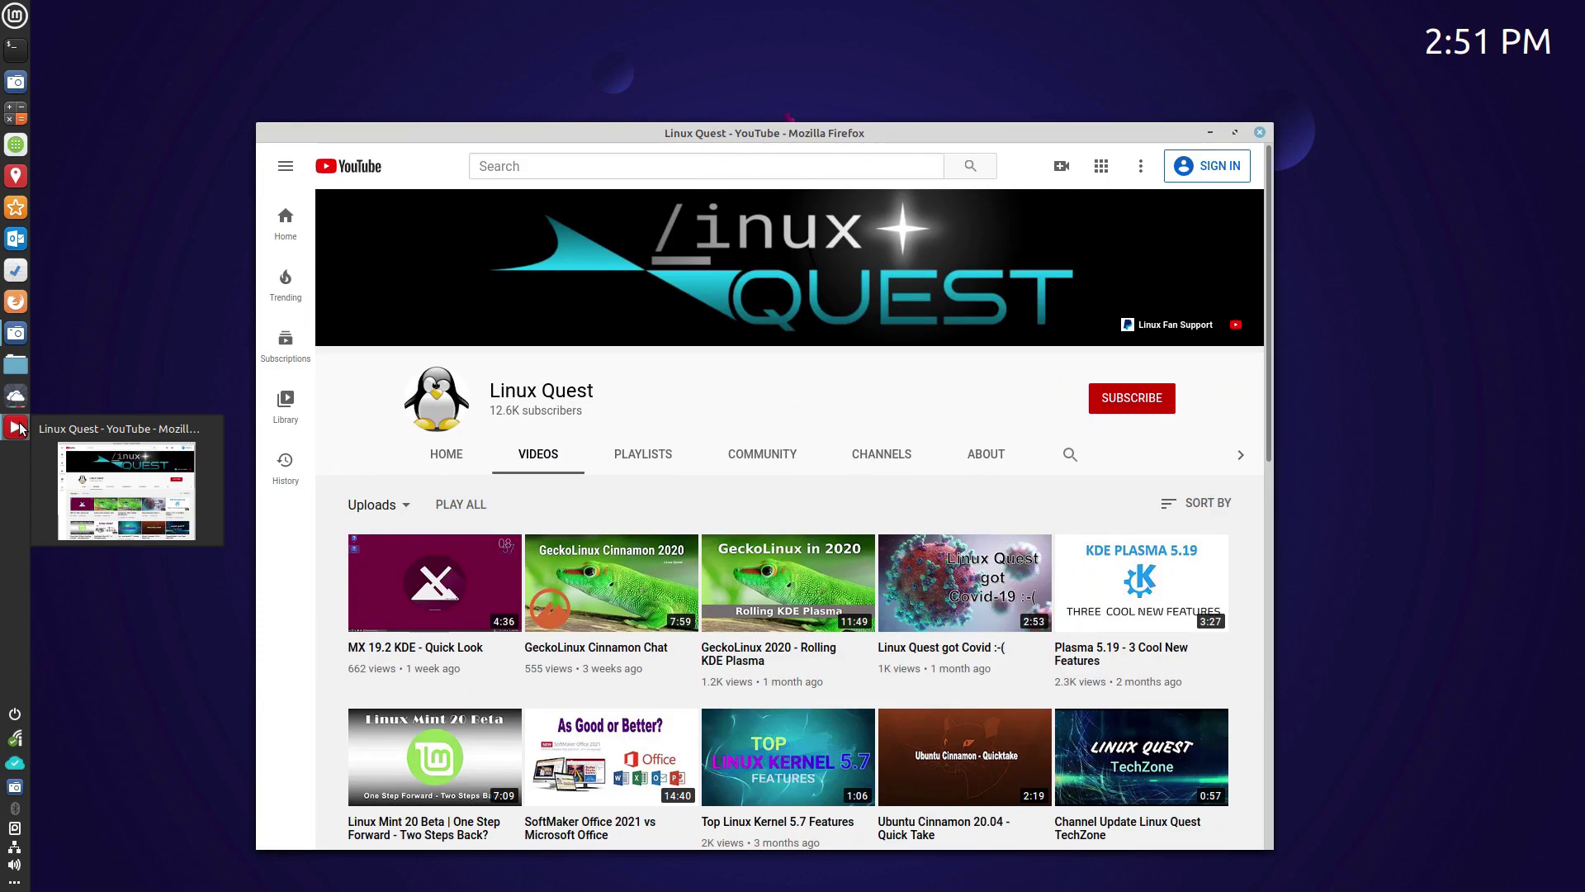